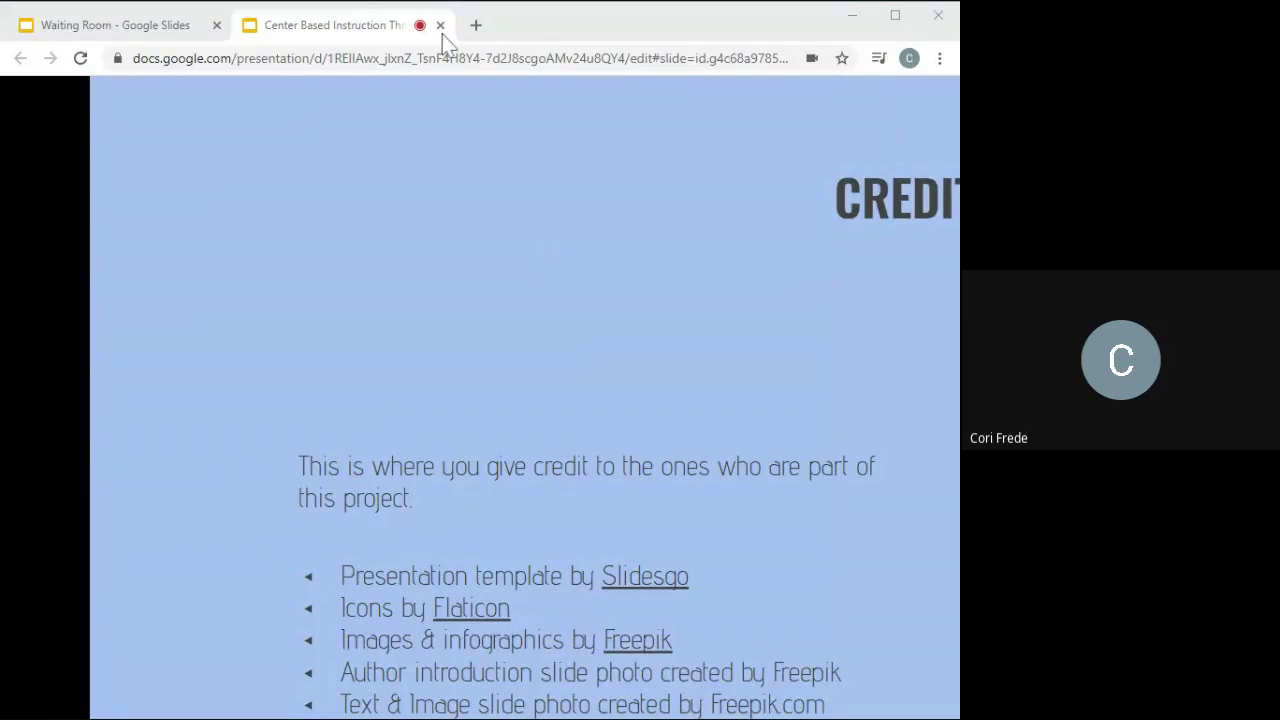
Start a new browser tab for Google Arts & Culture beside the deck
left_click_drag(442, 34, 453, 34)
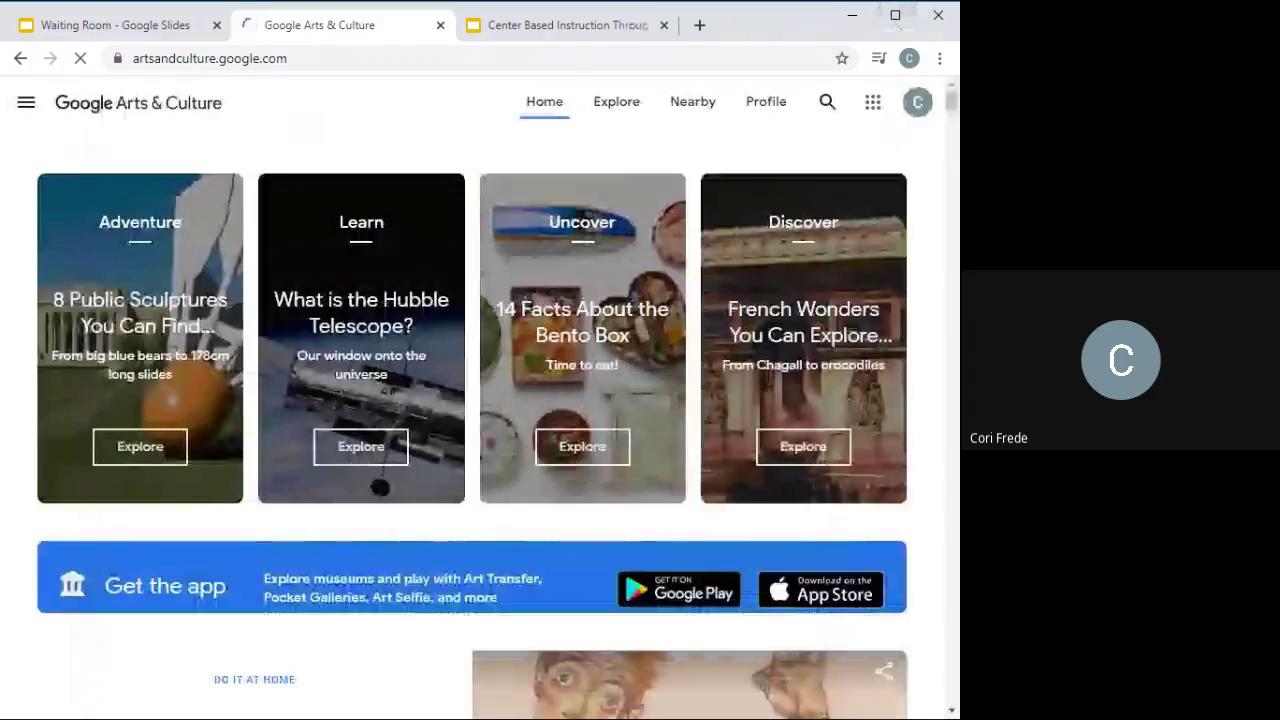
Restore the browser window to a smaller, un-maximized size
left_click(895, 25)
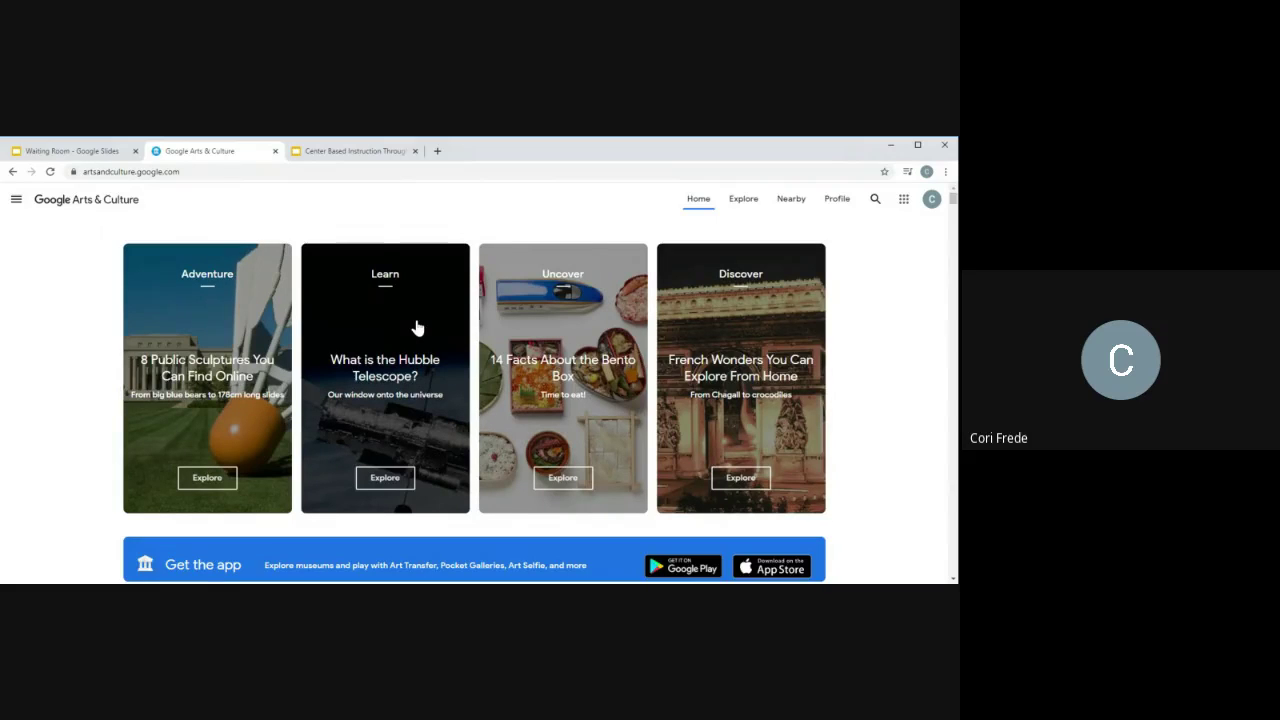
left_click(375, 478)
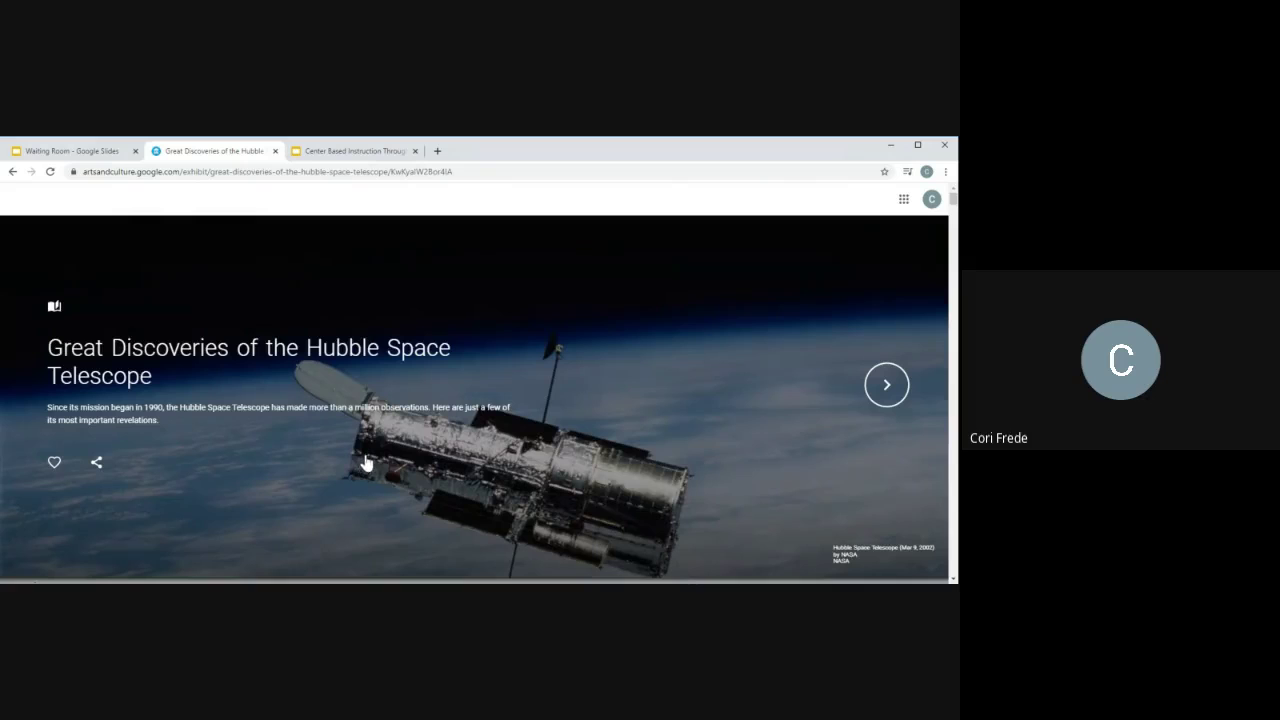
scroll(355, 468, "down", 2)
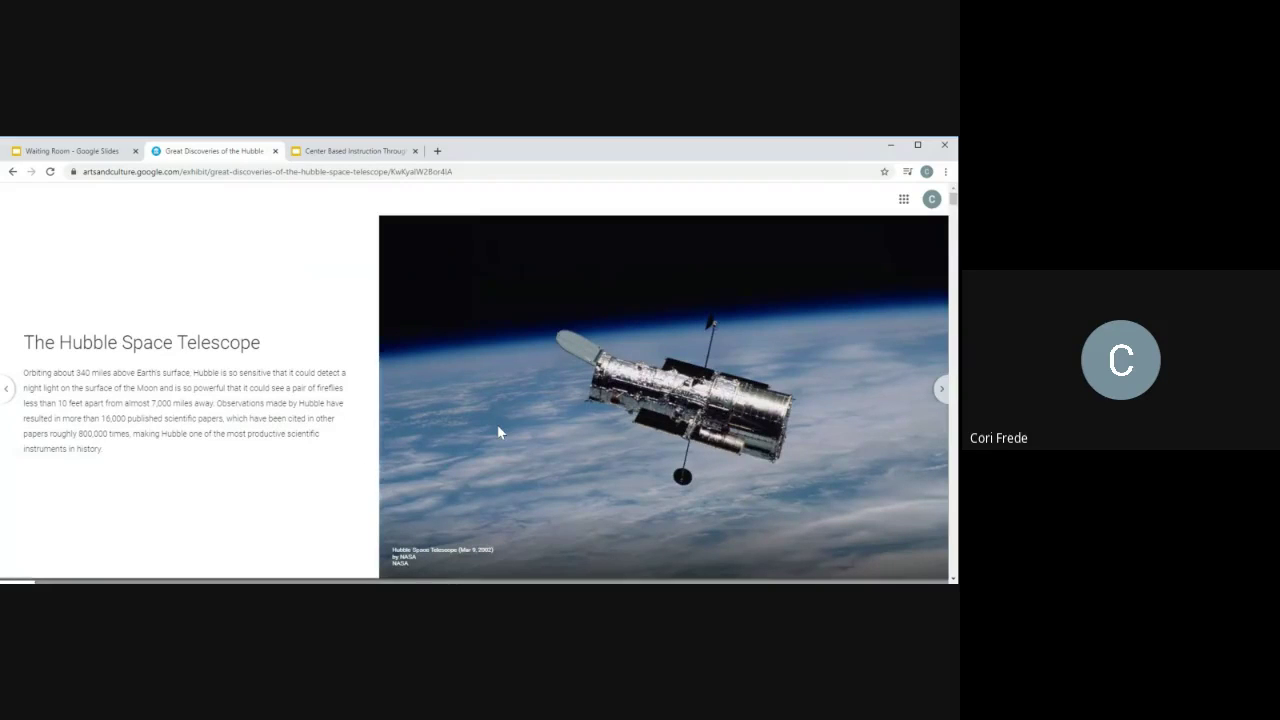
scroll(497, 432, "down", 2)
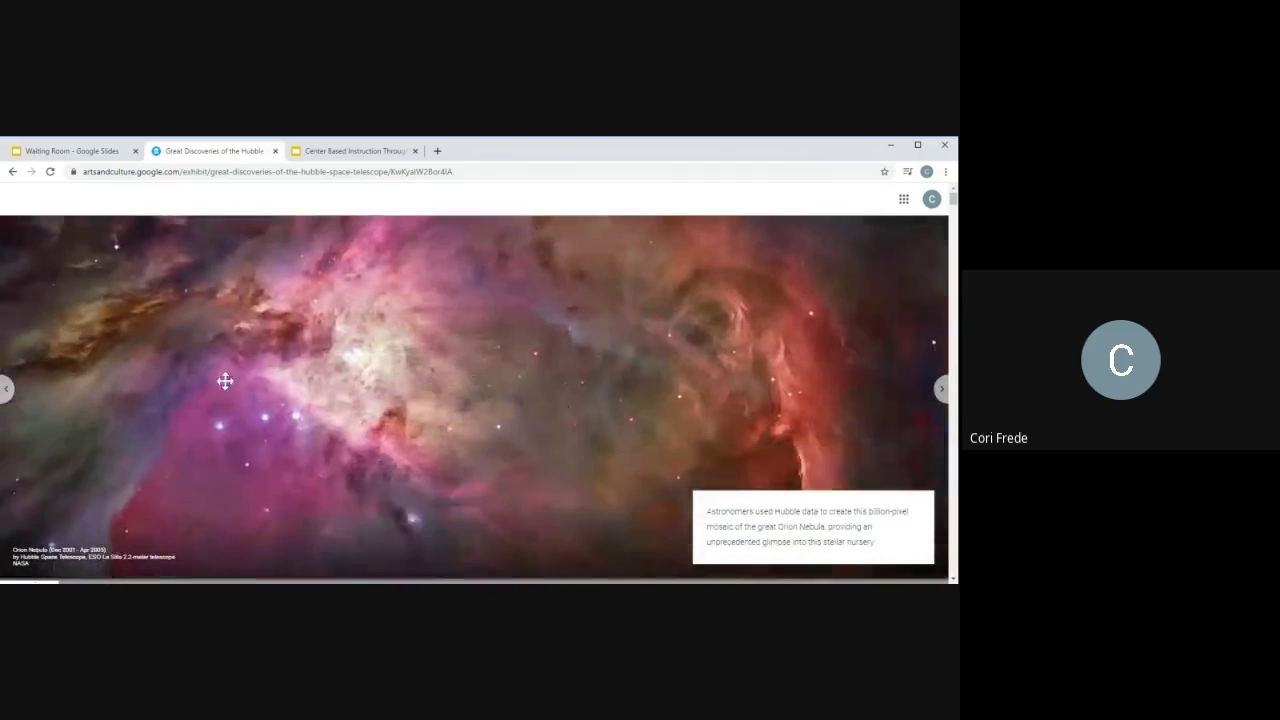
scroll(225, 381, "down", 2)
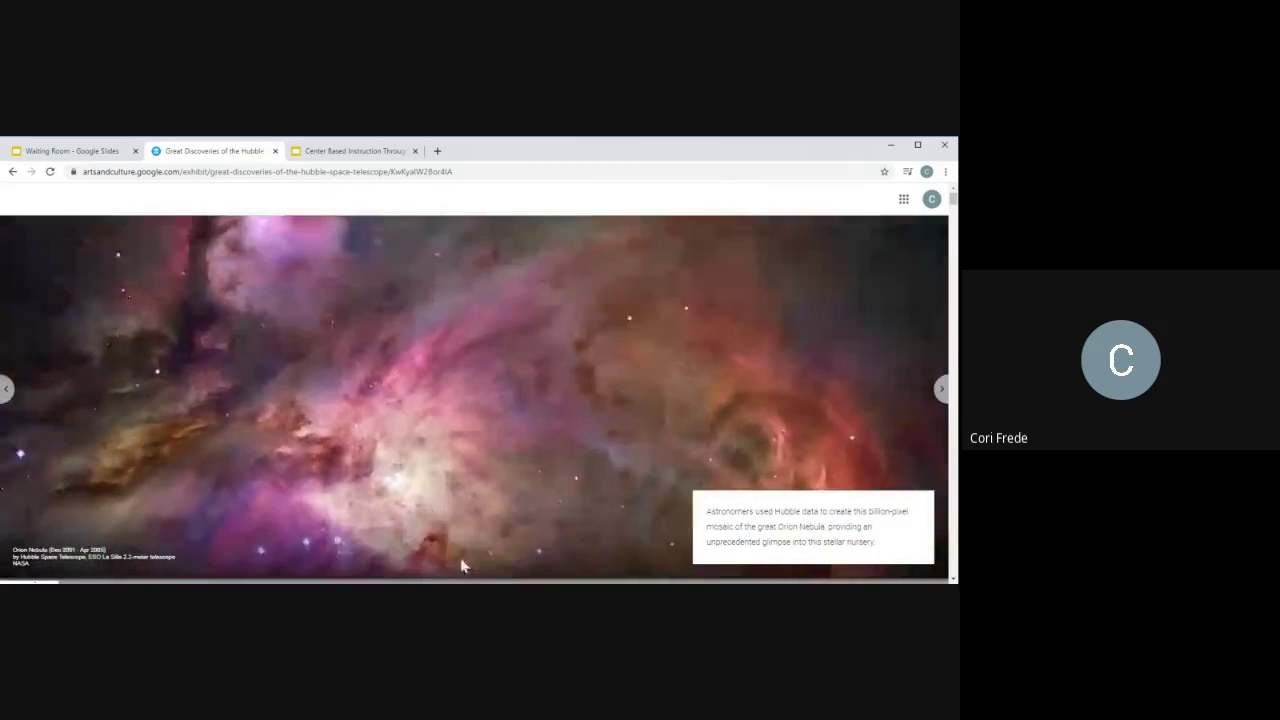
scroll(462, 566, "down", 2)
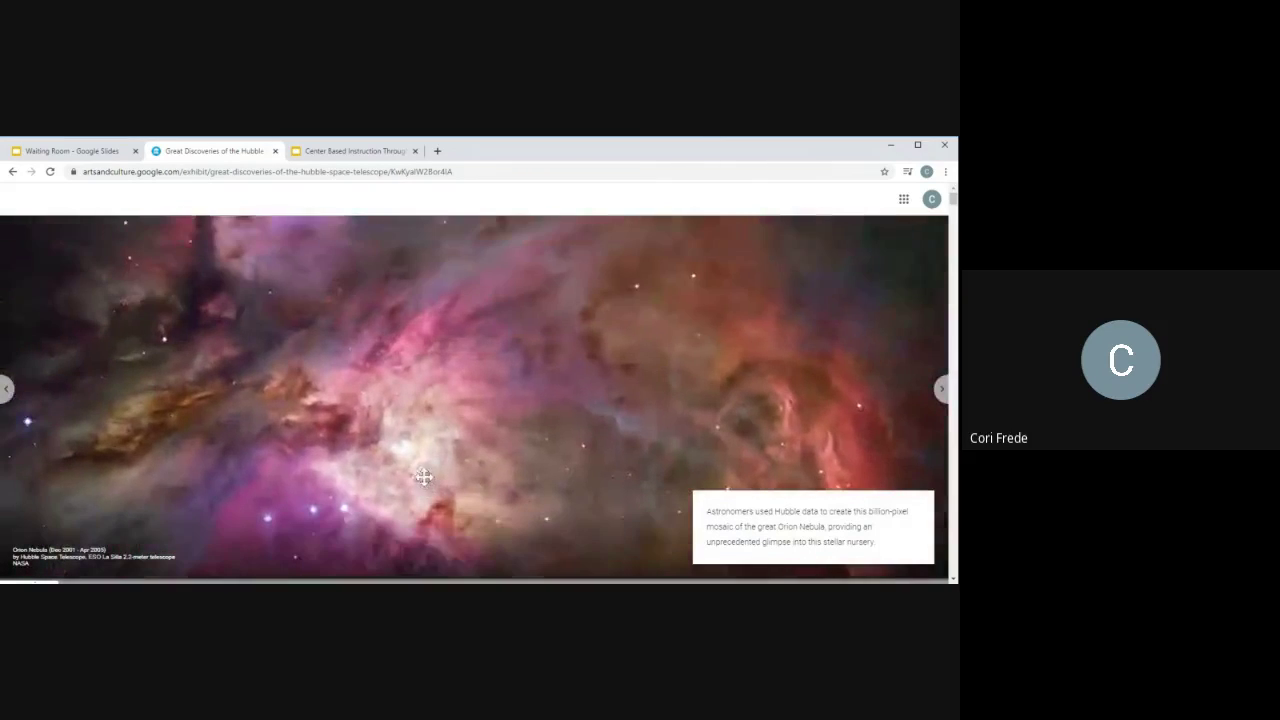
scroll(424, 476, "down", 2)
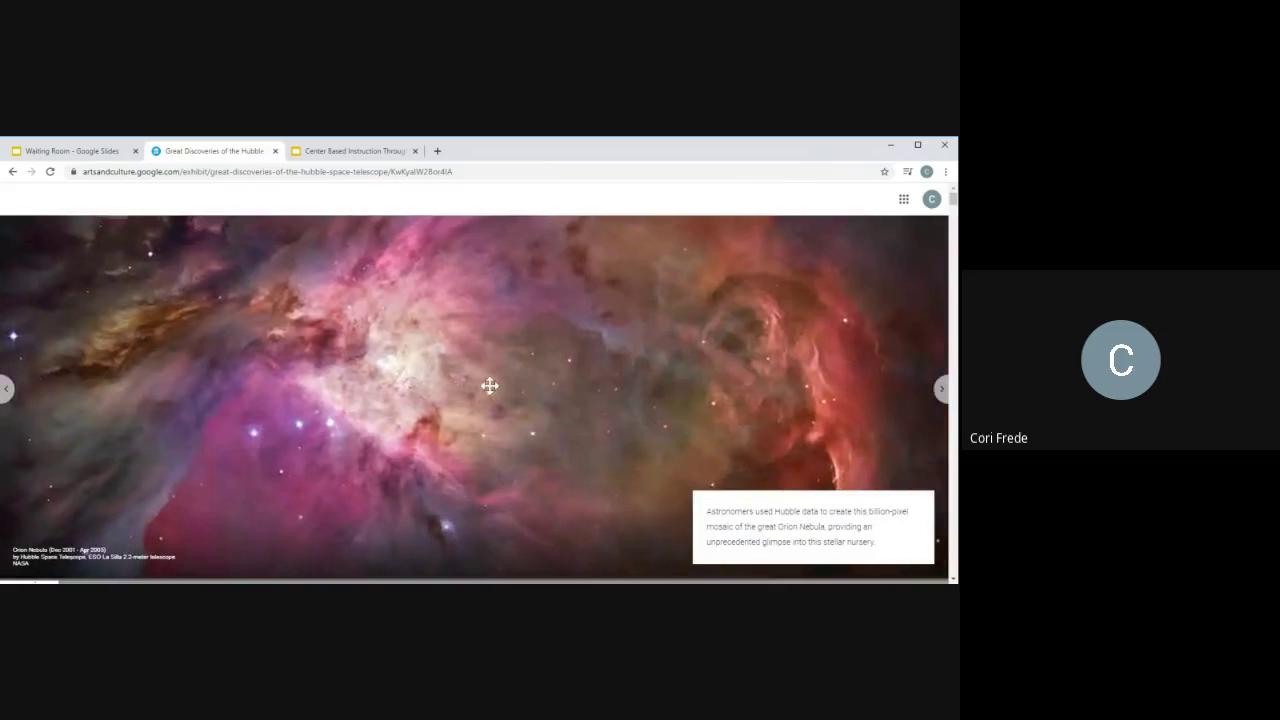
scroll(500, 388, "down", 1)
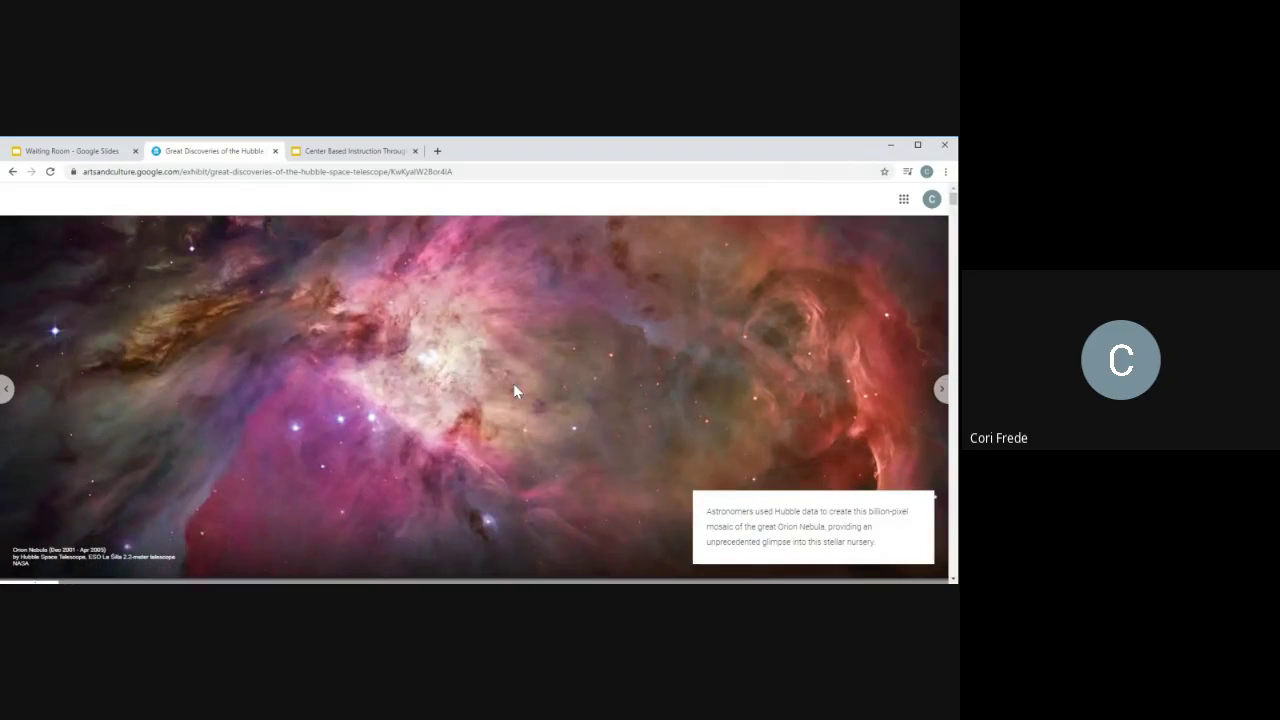
left_click(941, 389)
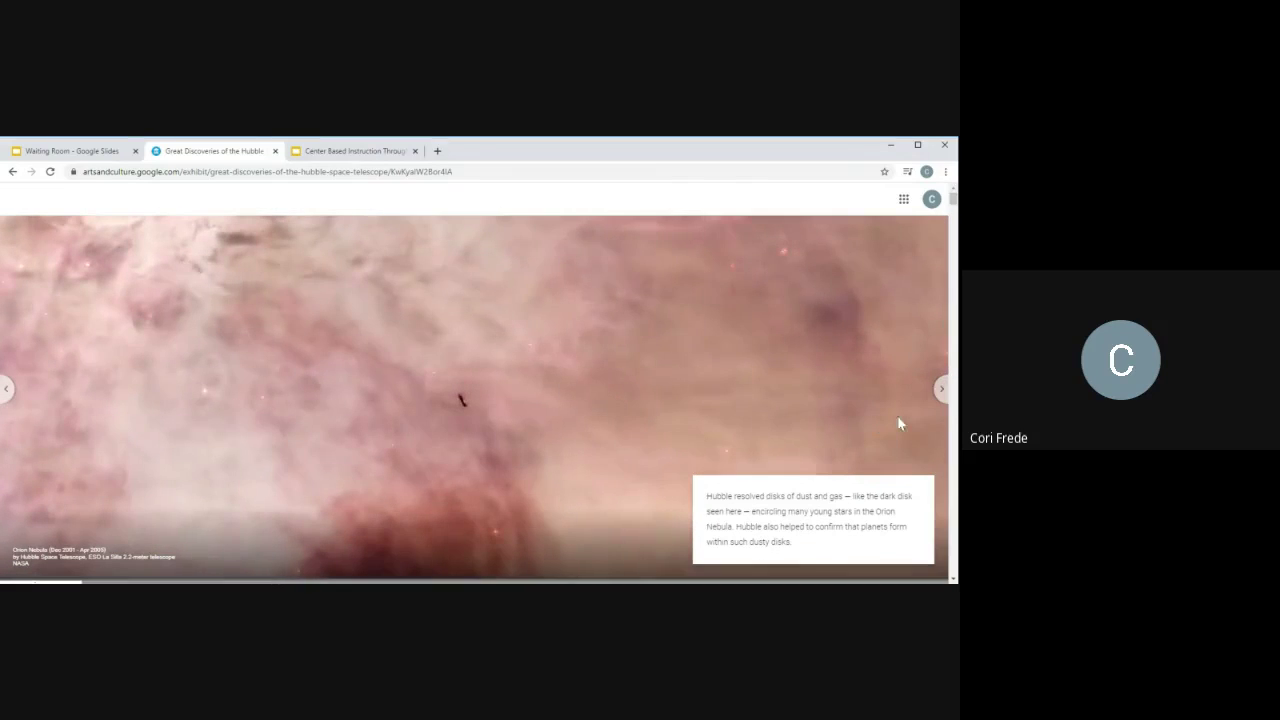
left_click(941, 395)
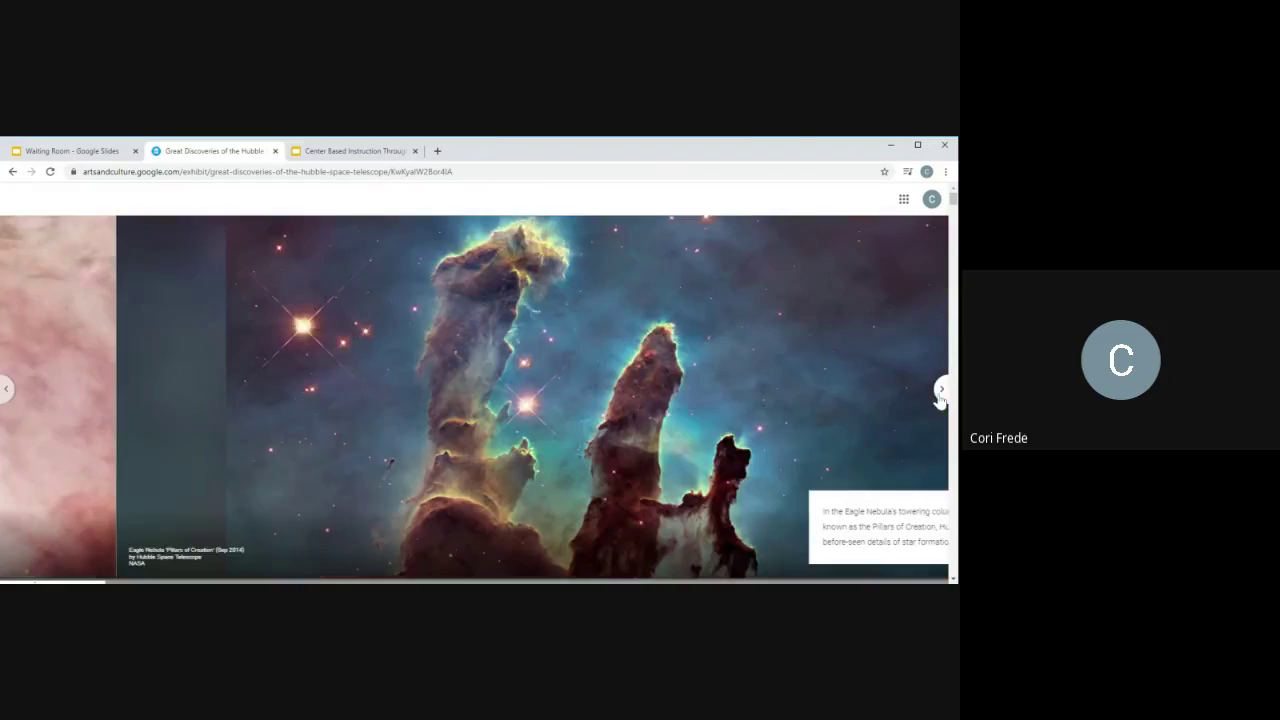
left_click(941, 390)
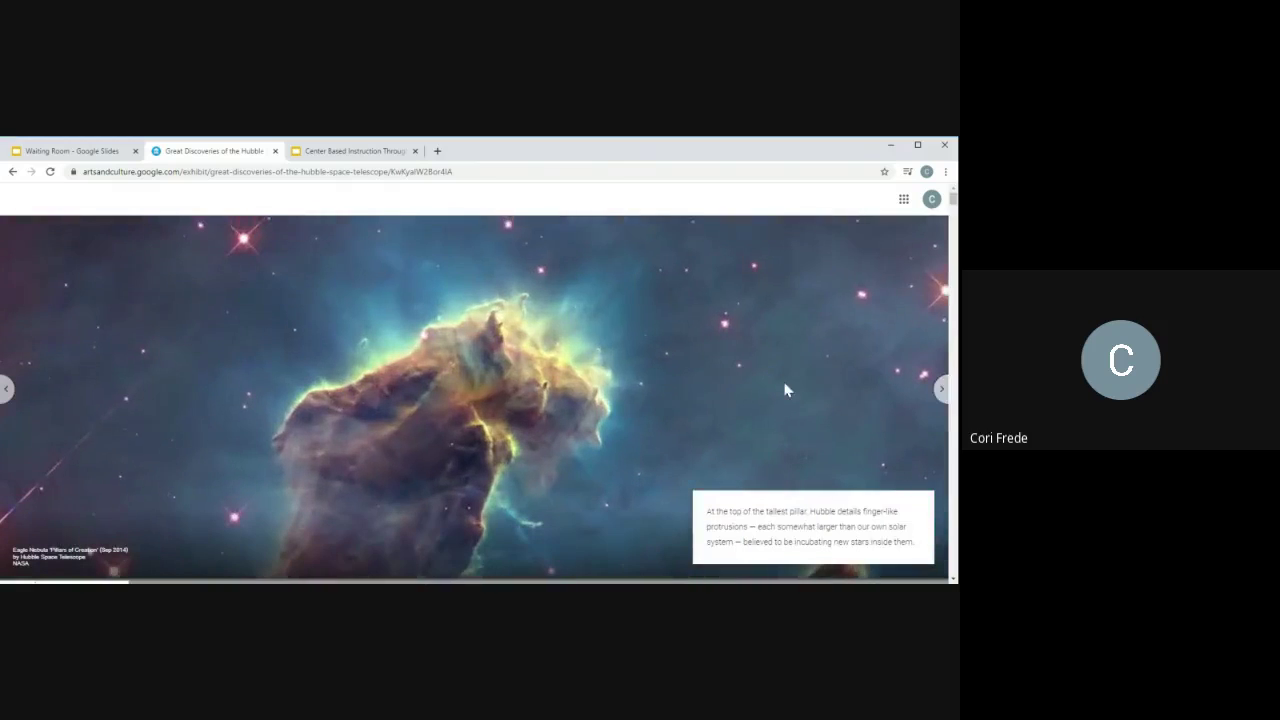
left_click(943, 391)
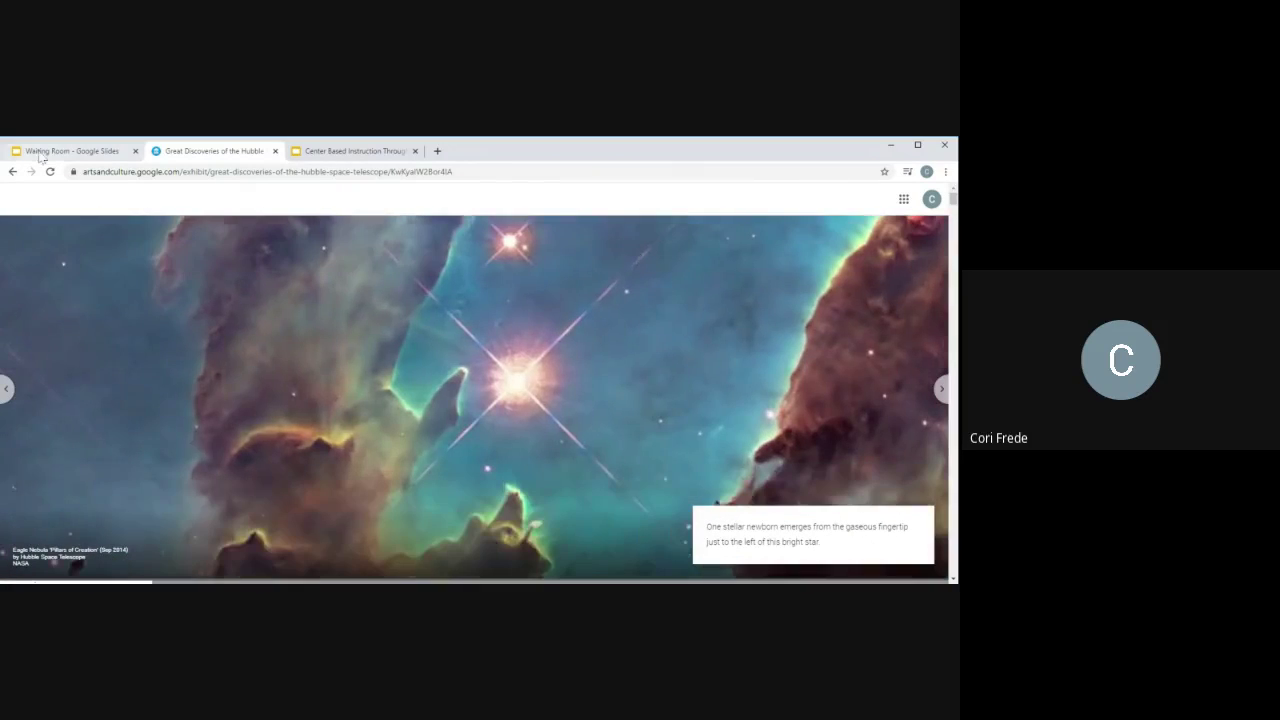
left_click(14, 176)
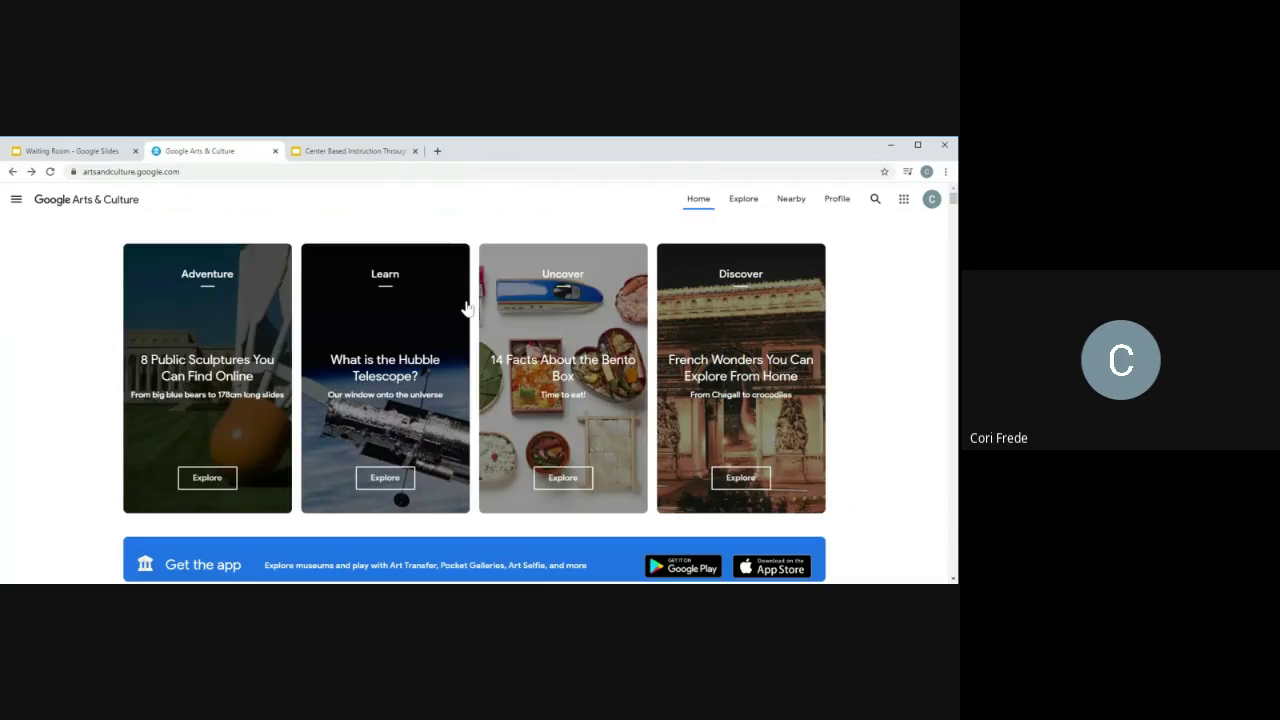
Open Explore, dismiss its tip, and scroll through Weekly highlights and Popular topics
left_click(744, 199)
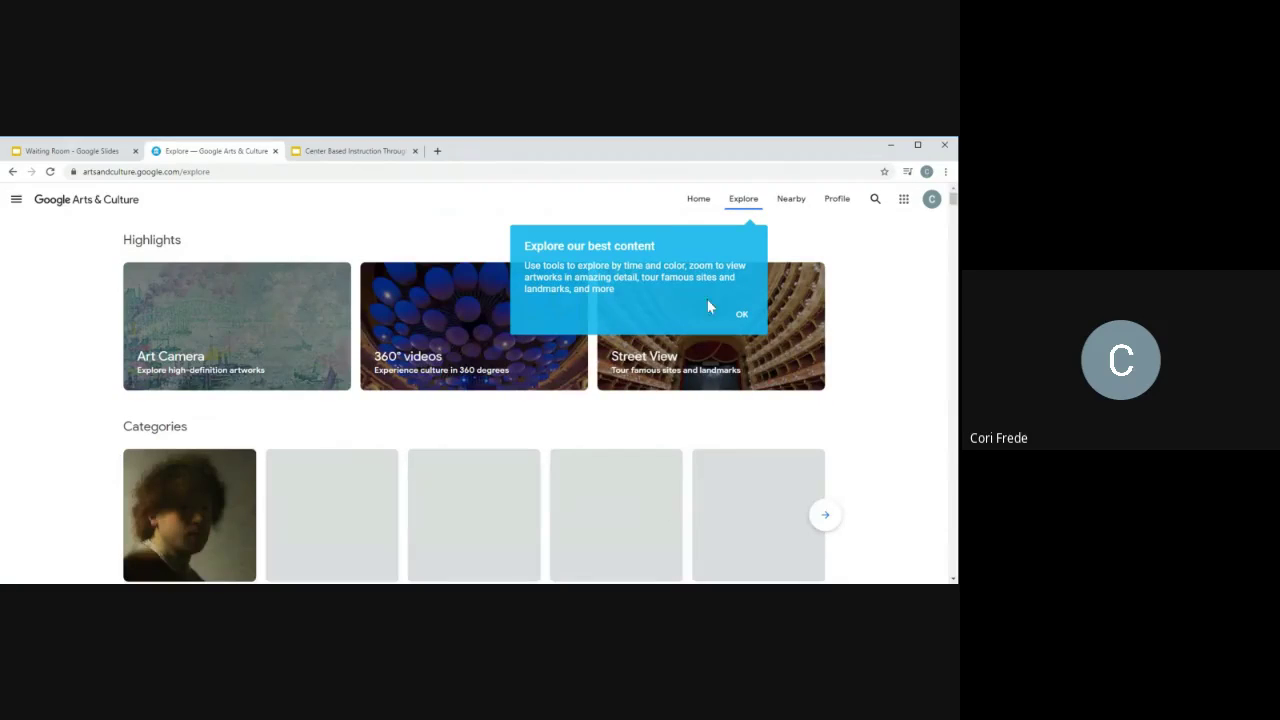
left_click(742, 316)
scroll(251, 374, "down", 3)
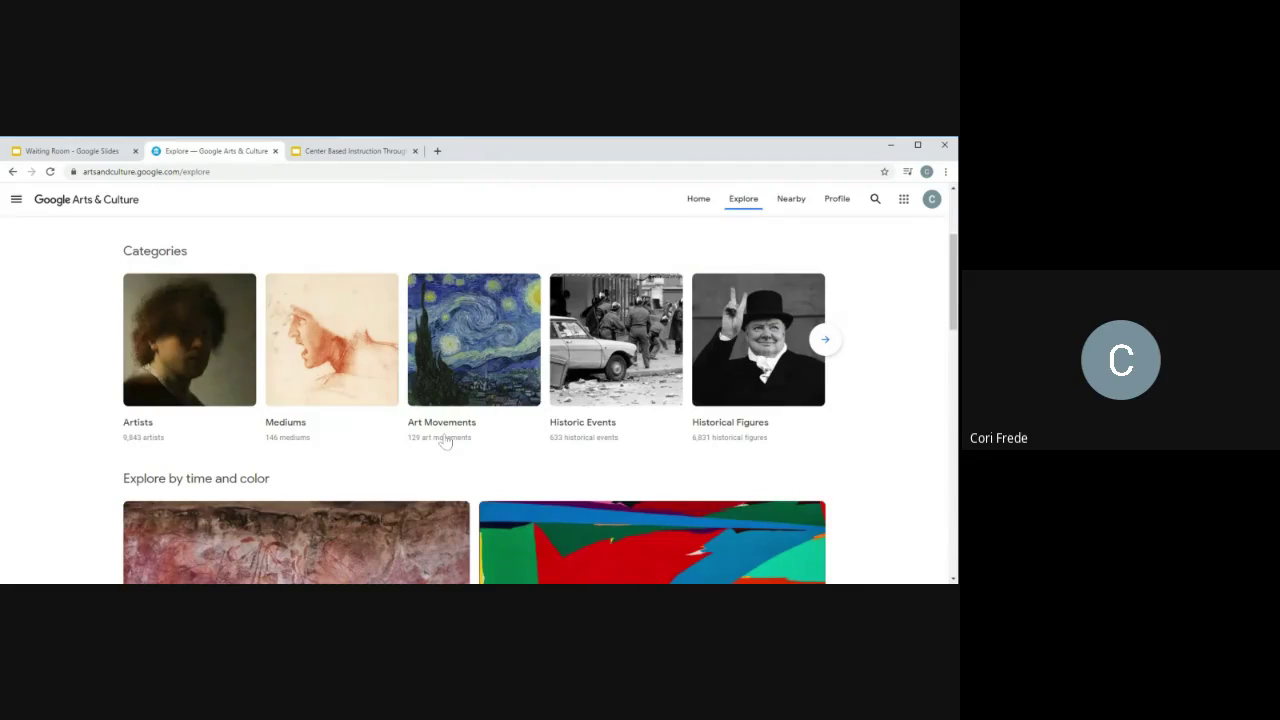
scroll(606, 435, "down", 2)
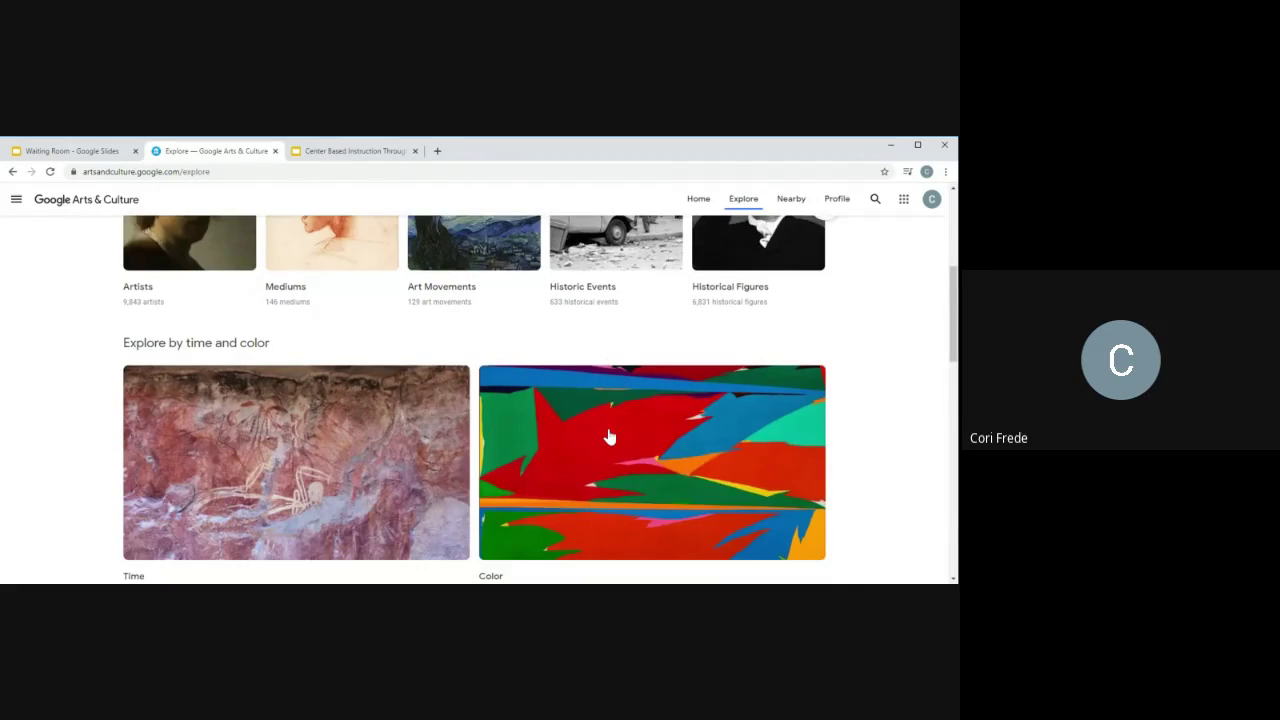
scroll(609, 437, "down", 6)
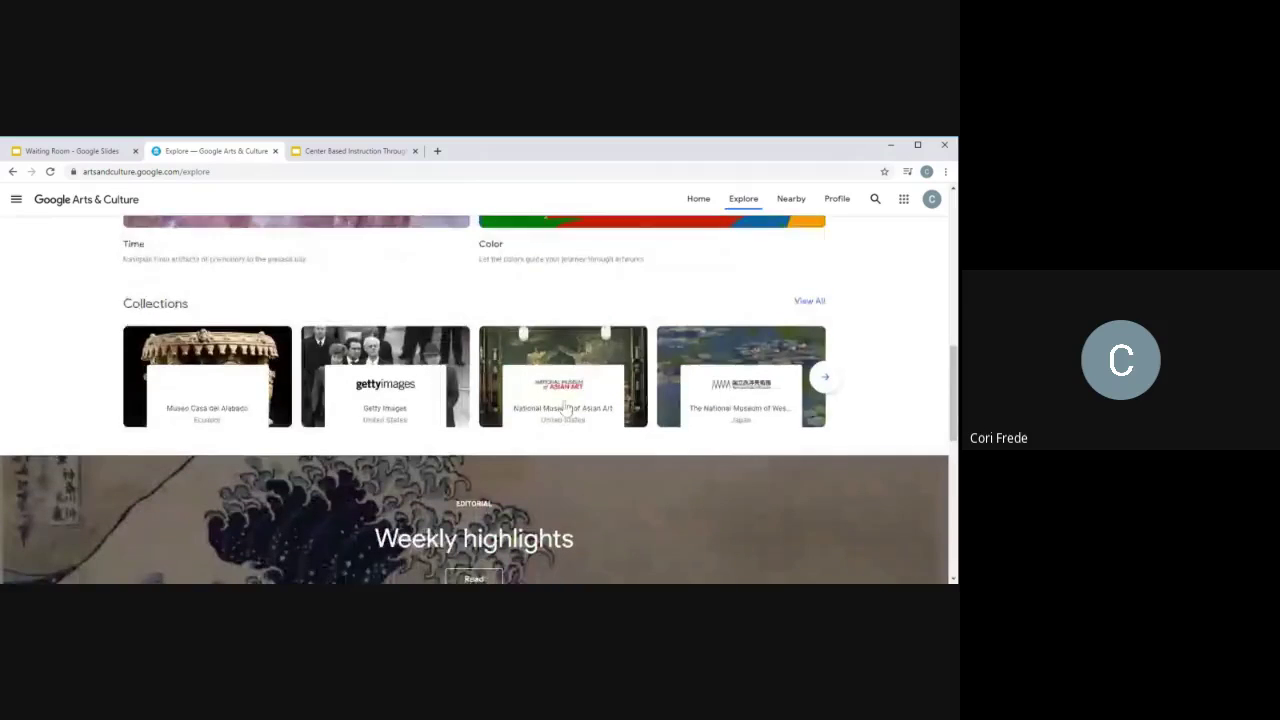
scroll(566, 408, "down", 3)
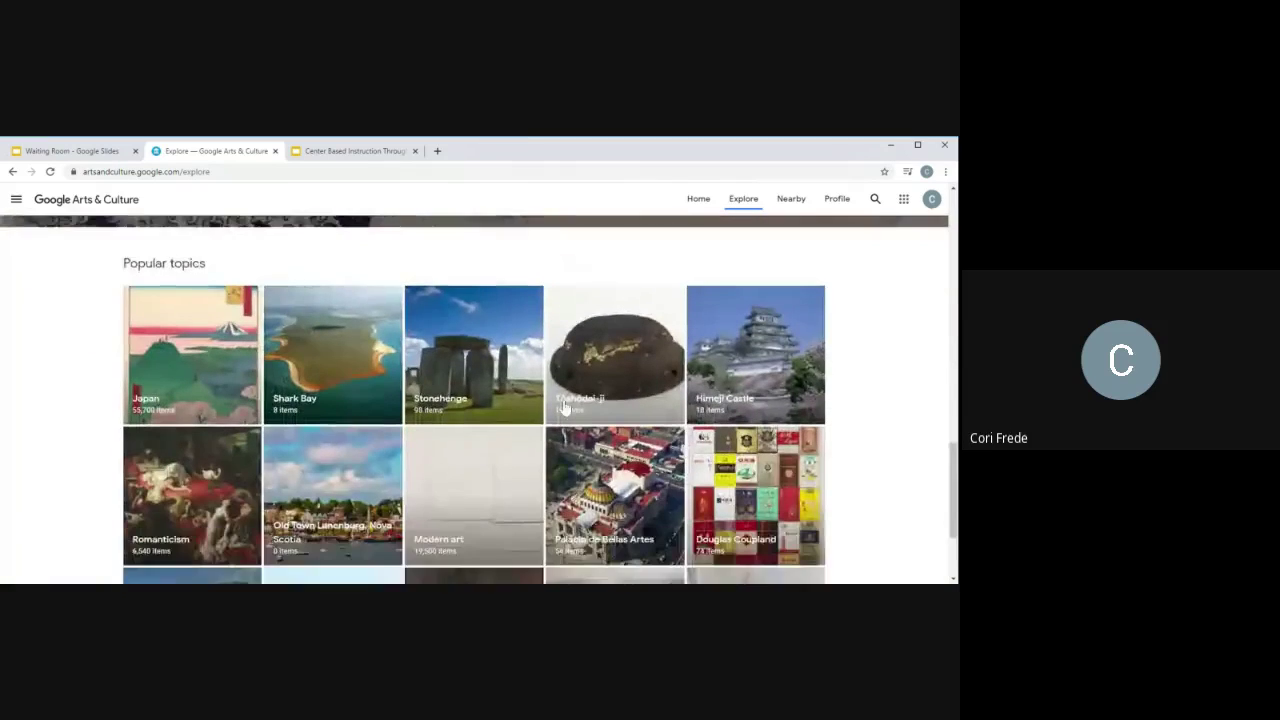
scroll(565, 405, "down", 3)
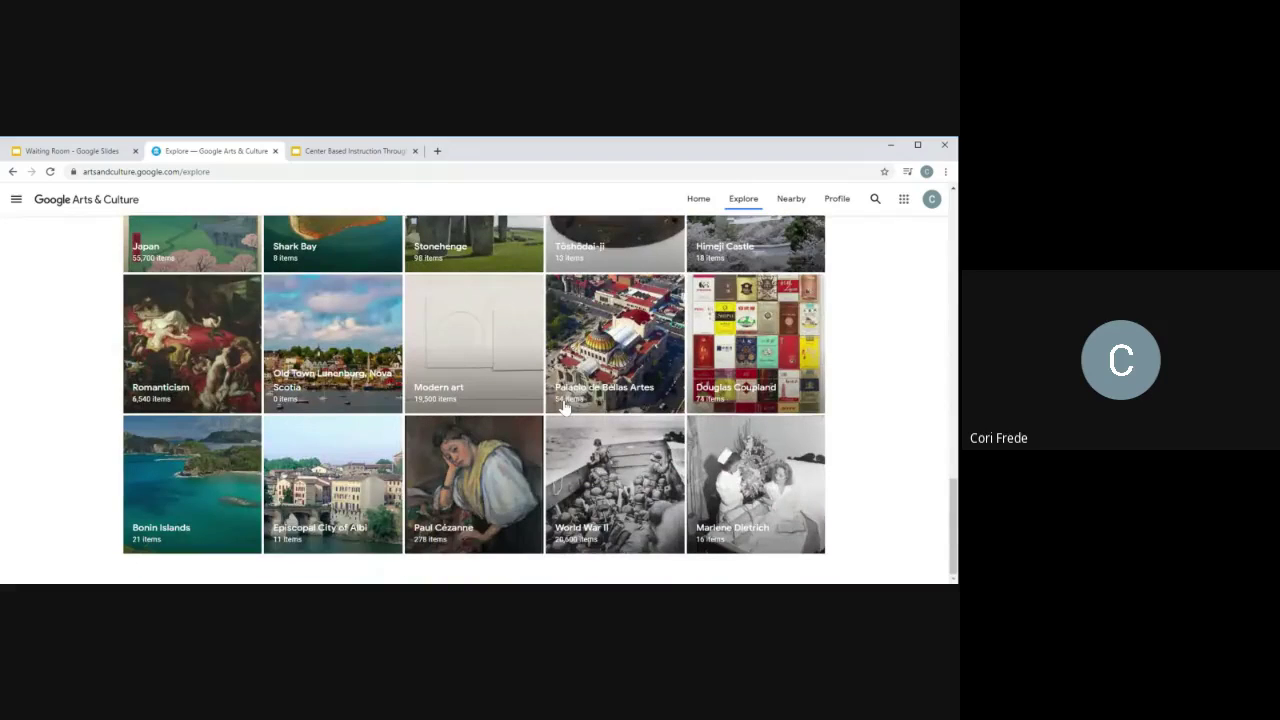
scroll(723, 403, "up", 6)
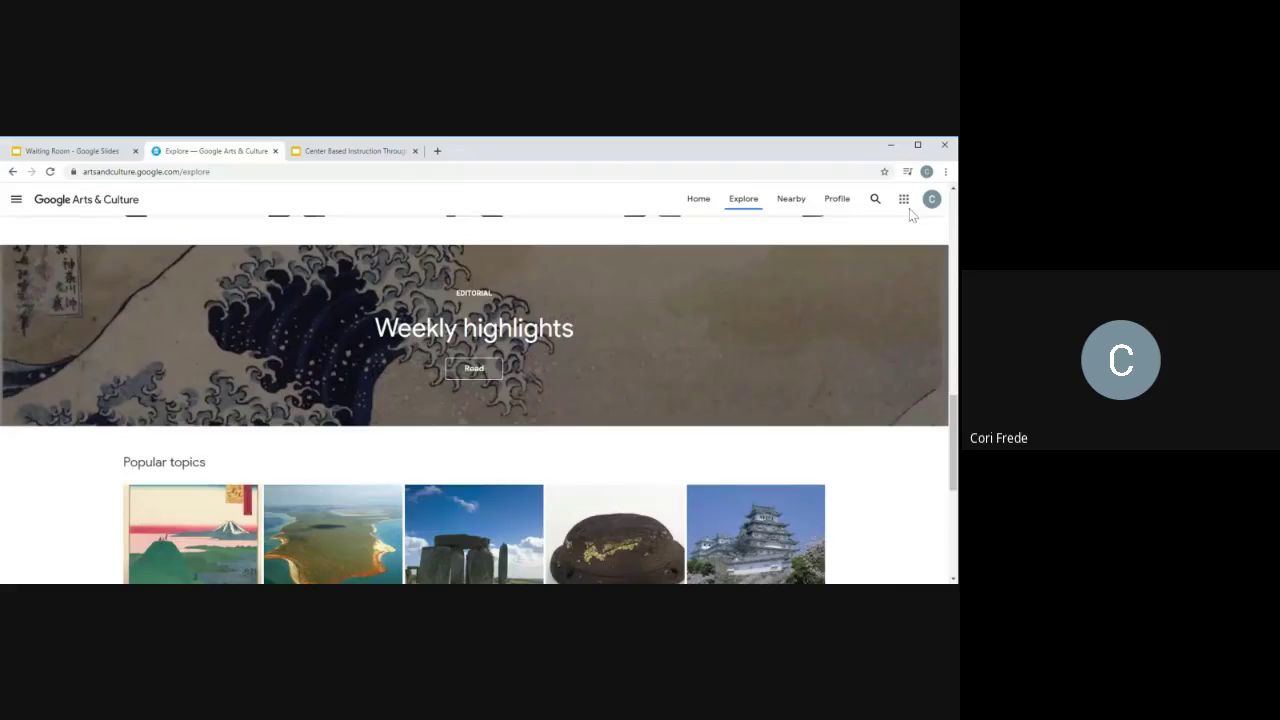
Search the Arts & Culture collection for 'mona lisa'
left_click(875, 198)
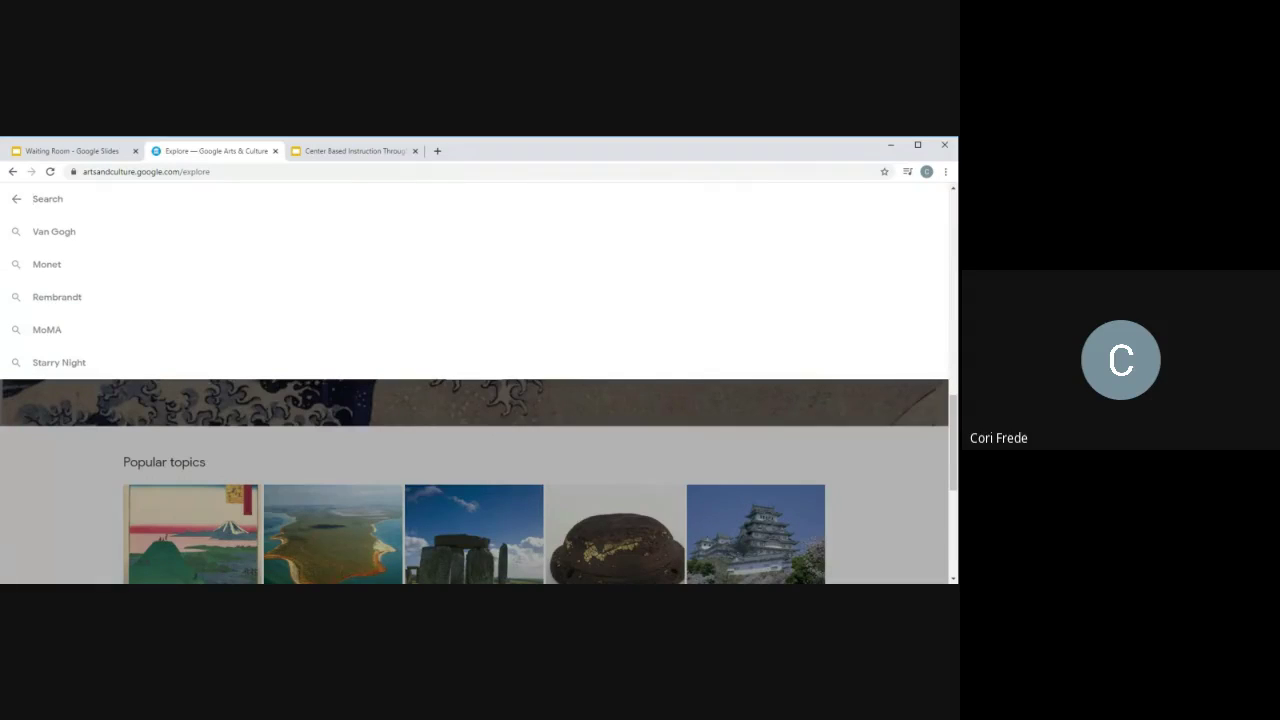
type("mona lisa")
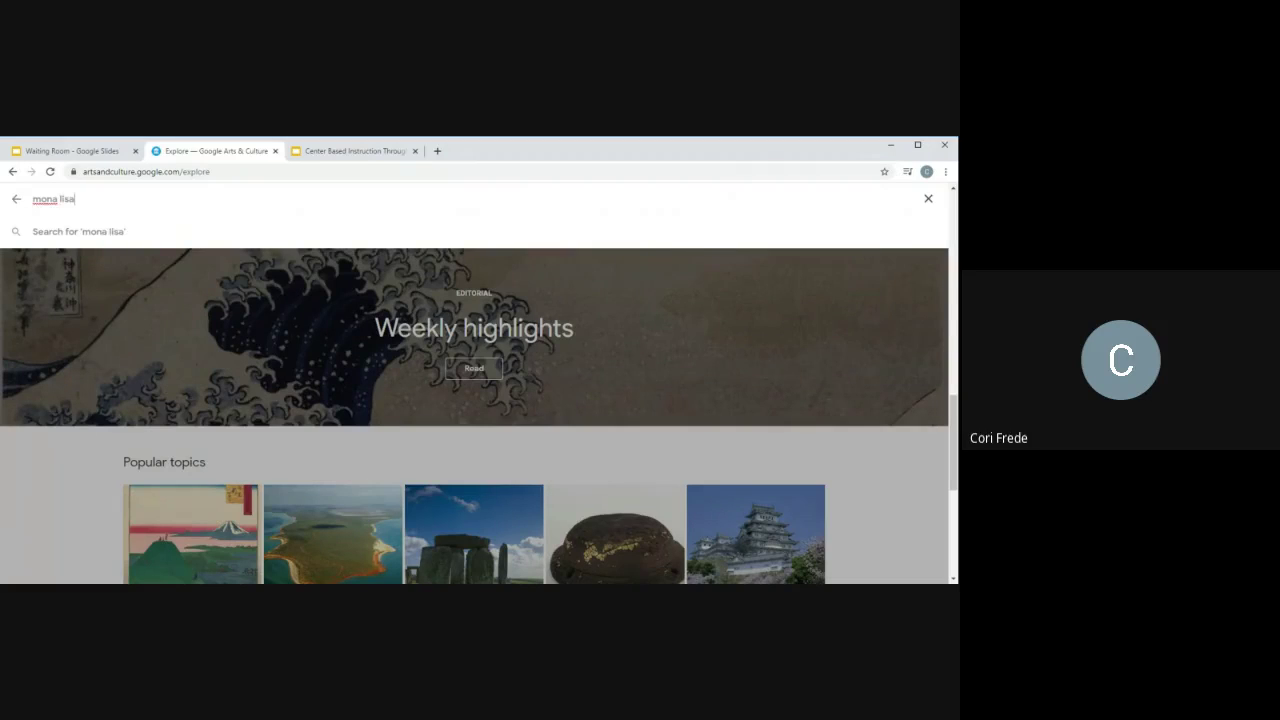
key("Return")
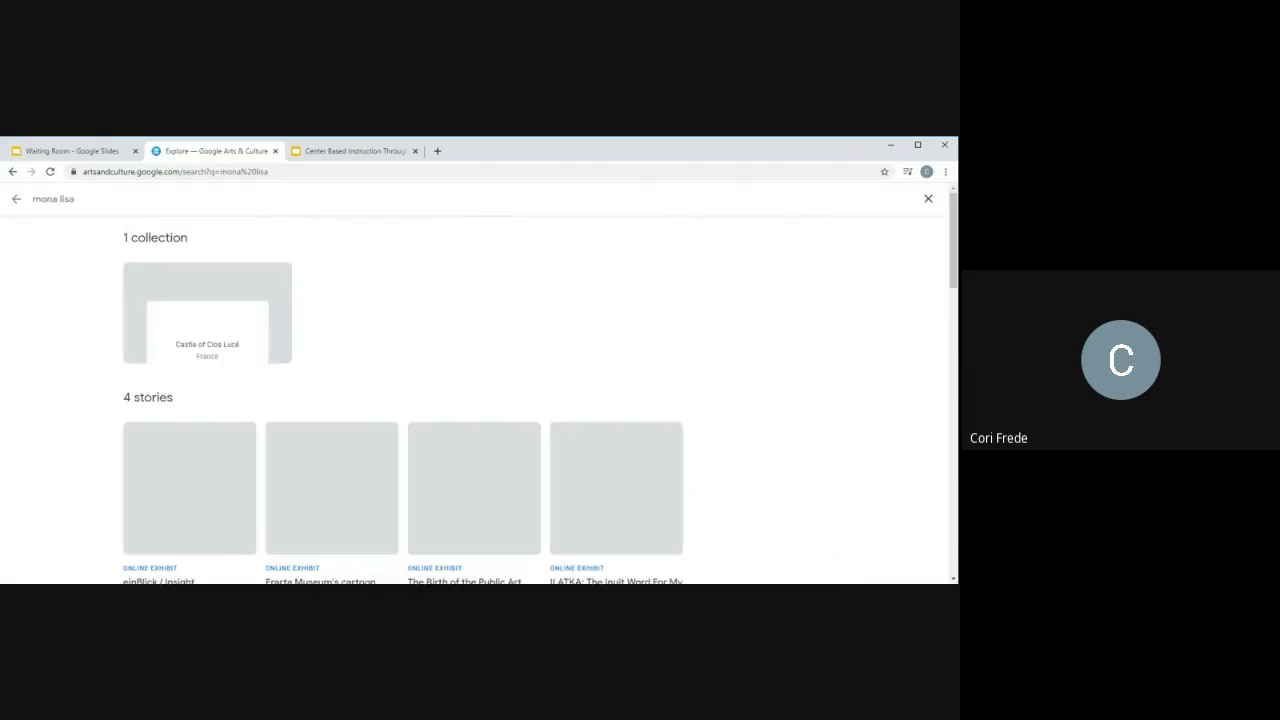
Browse the 467 Mona Lisa results, then go back to the Explore page
scroll(474, 291, "down", 1)
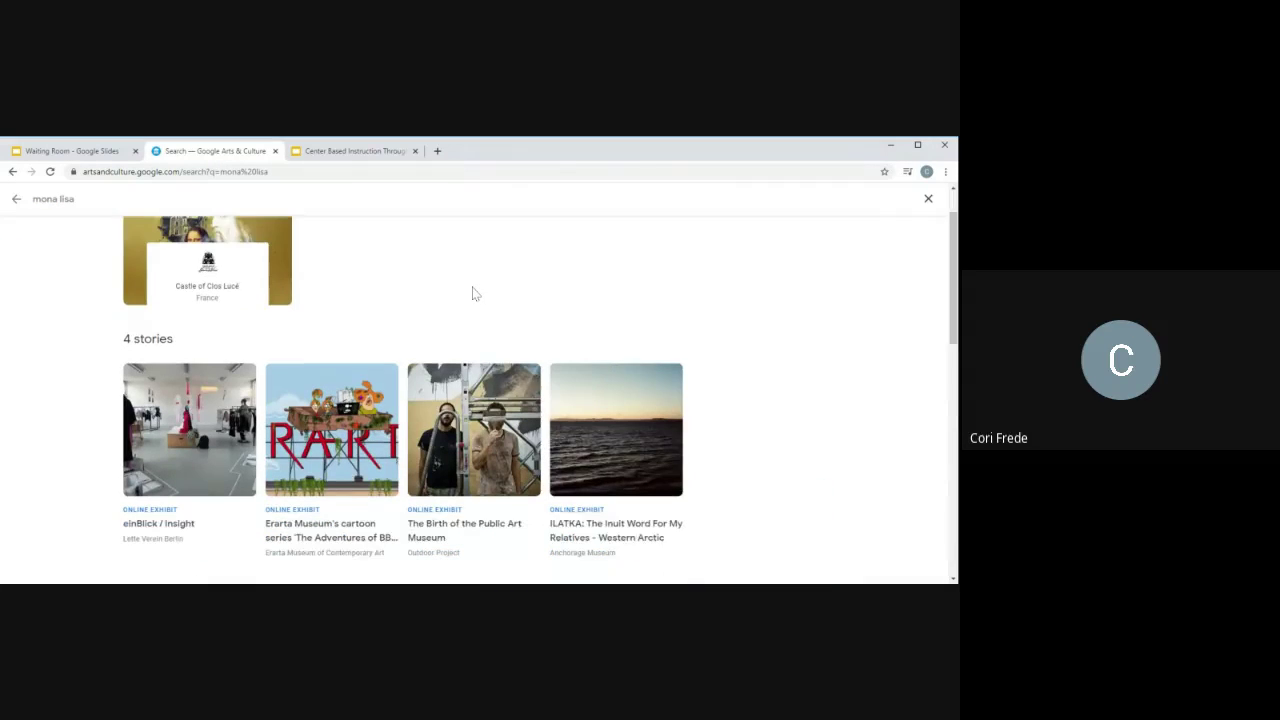
scroll(463, 292, "down", 3)
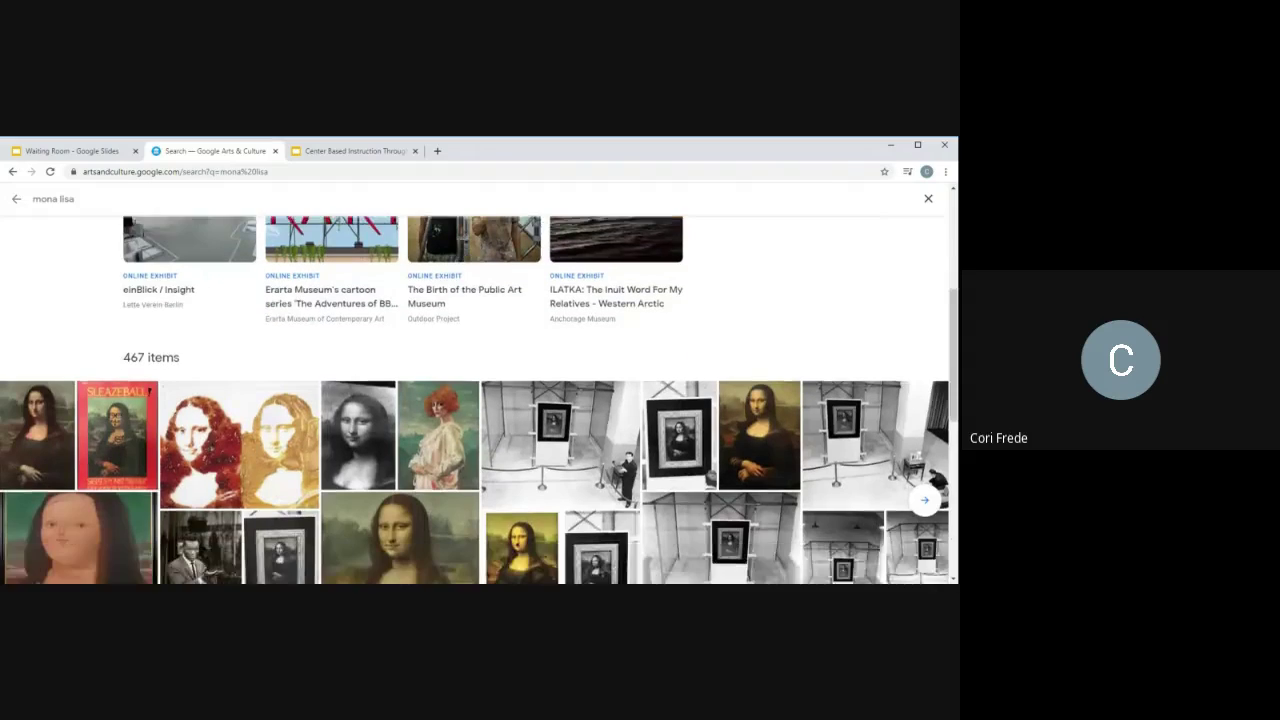
scroll(242, 372, "down", 3)
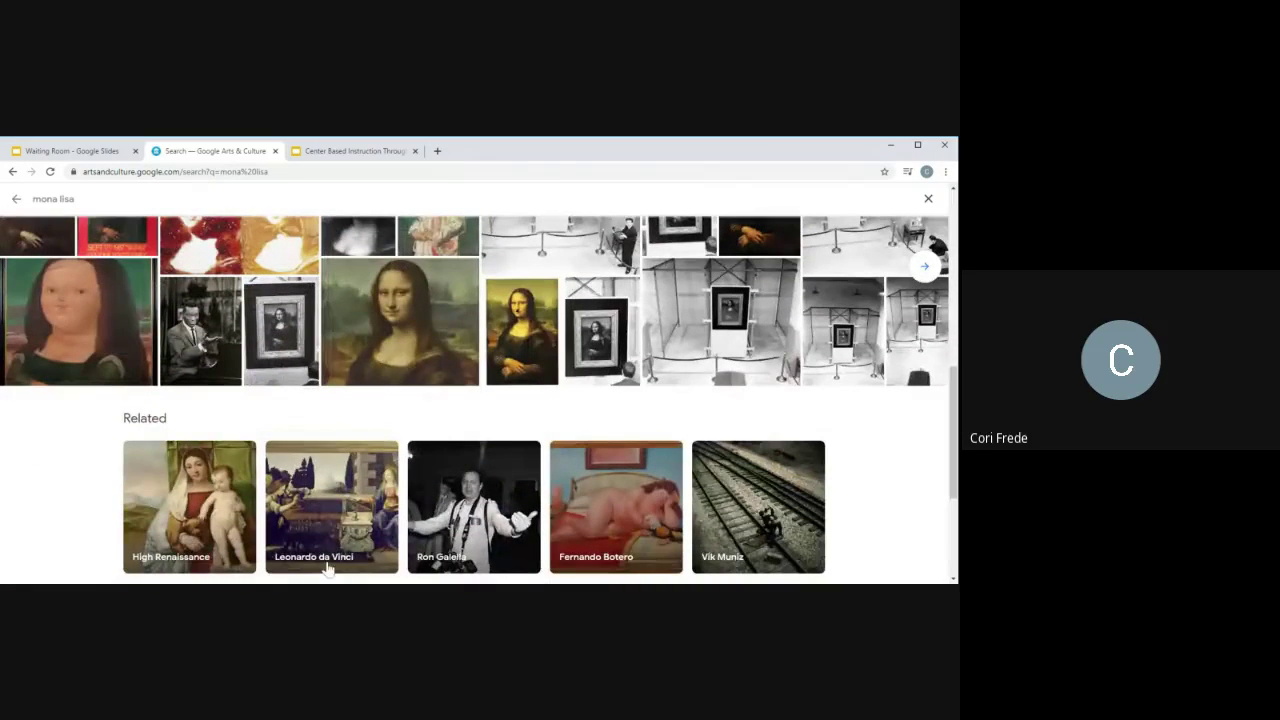
scroll(331, 562, "down", 2)
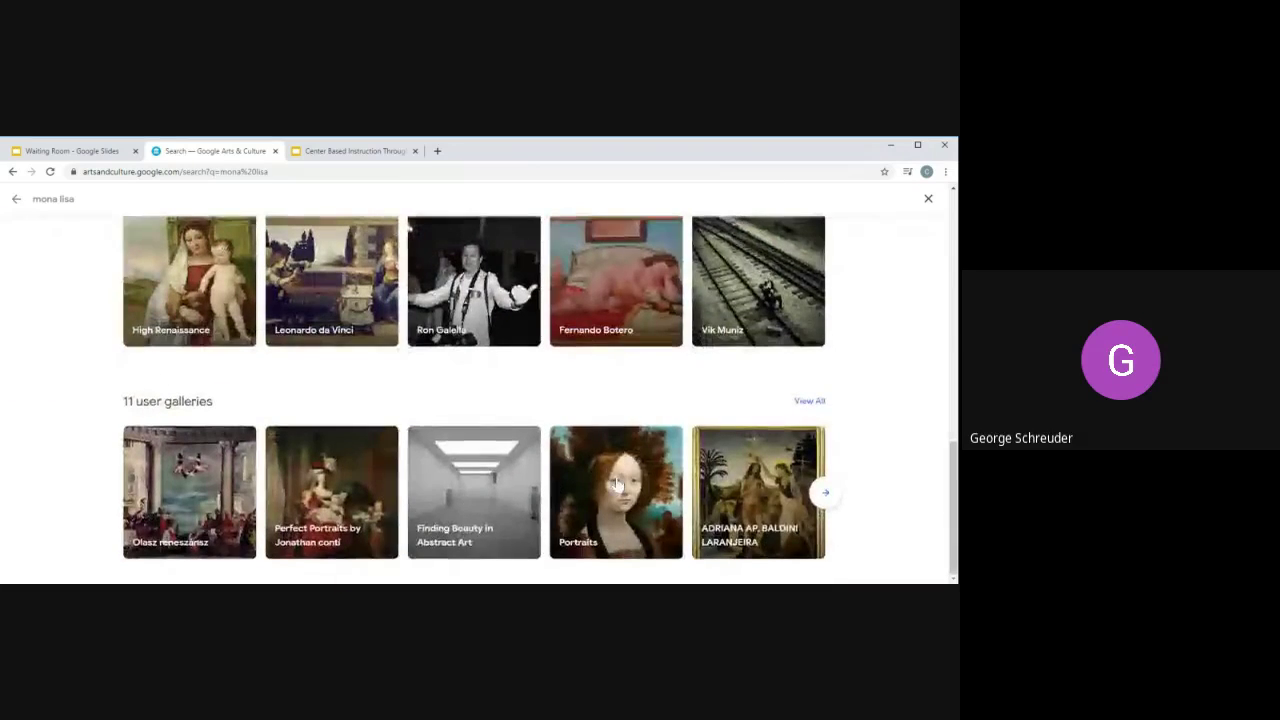
scroll(597, 468, "up", 4)
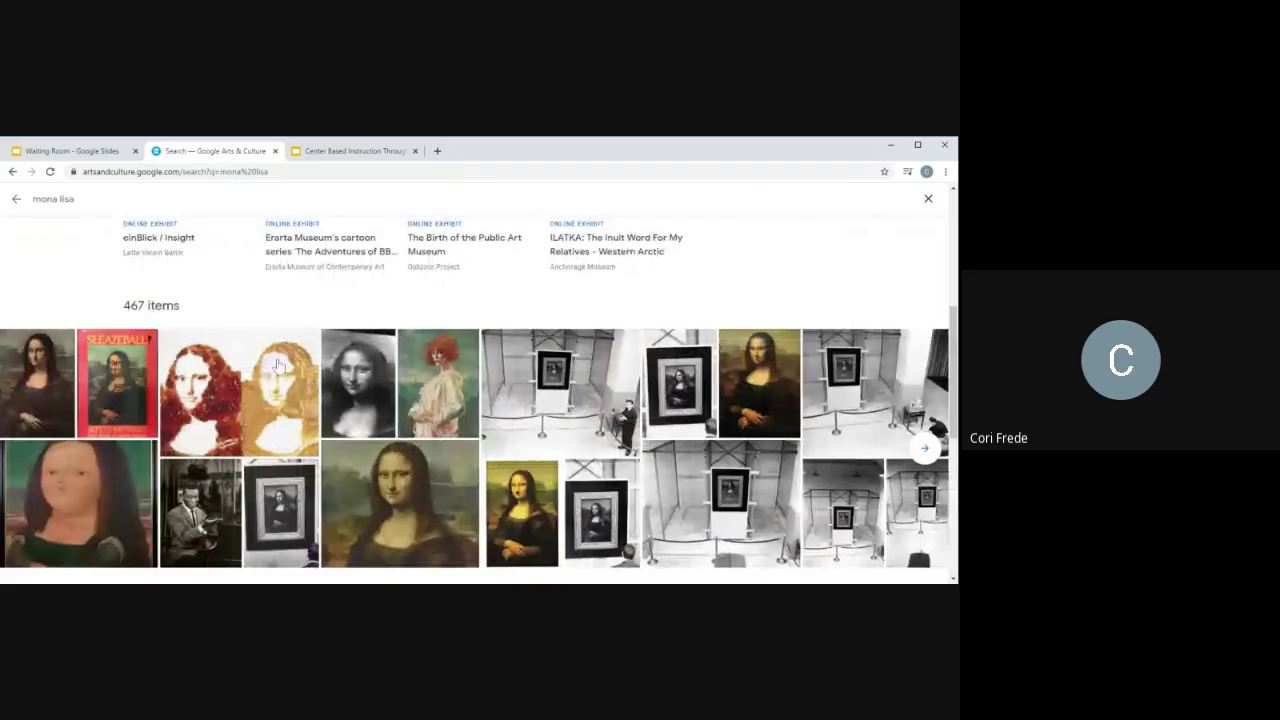
scroll(278, 366, "up", 2)
left_click(16, 199)
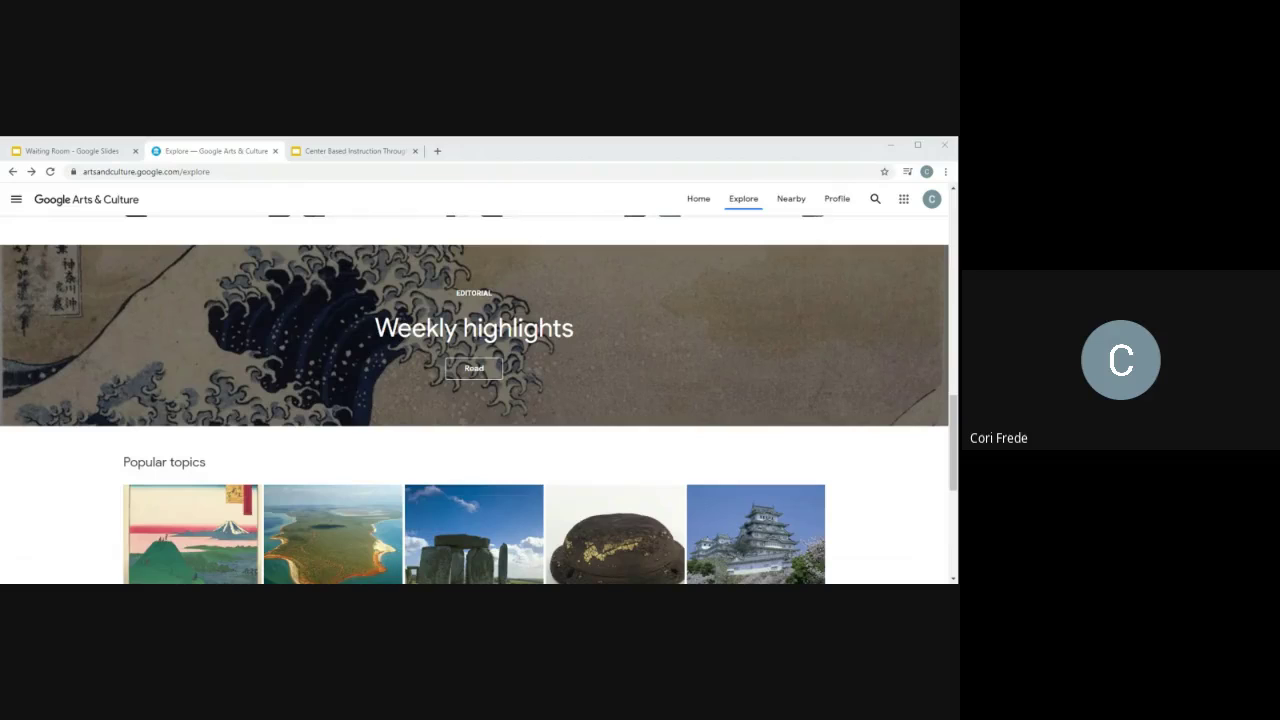
Switch from Arts & Culture to the webinar presentation tab with Ctrl+Tab
left_click(905, 202)
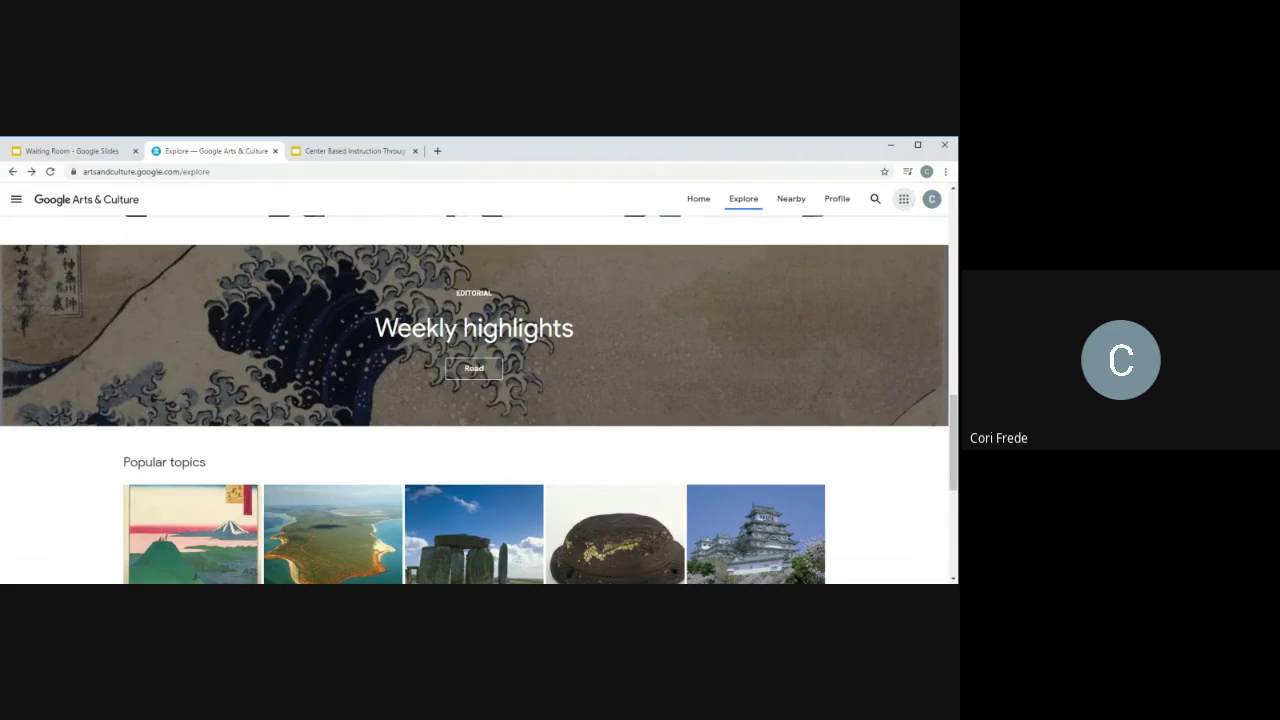
key("ctrl+Tab")
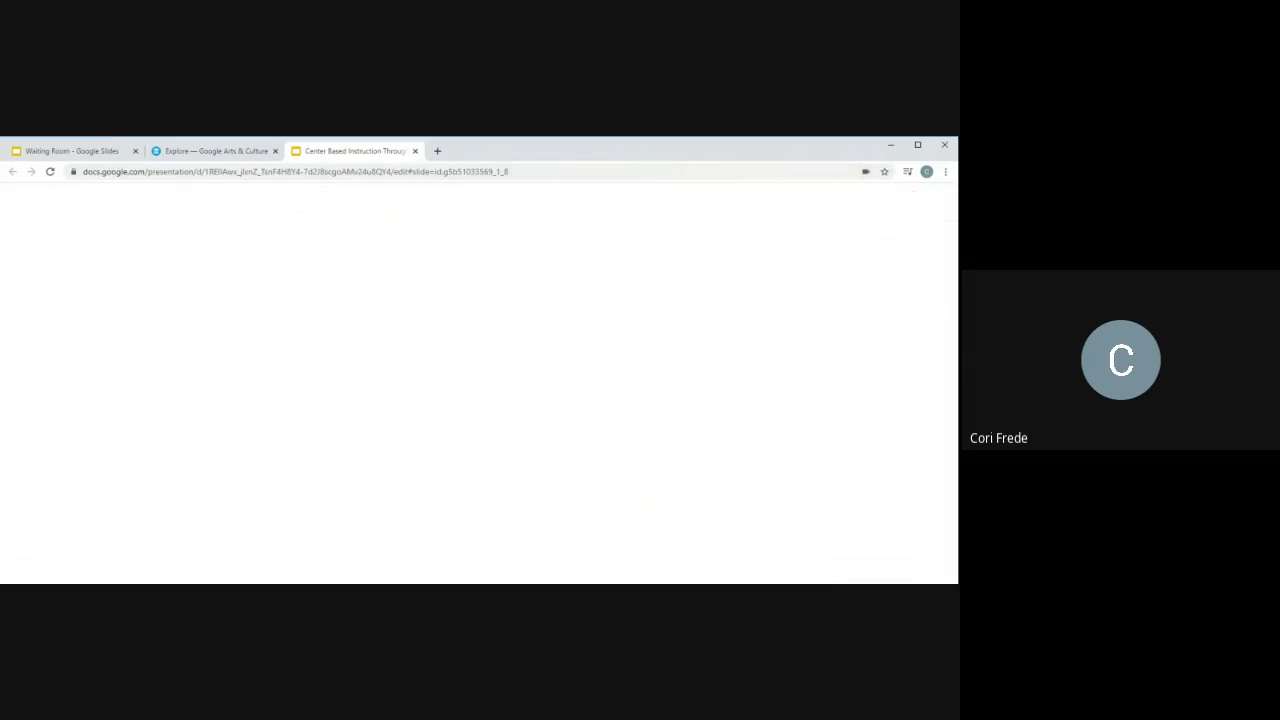
Load google.com in the third tab, view the Google apps grid, and return to it
left_click(140, 171)
type("google.com")
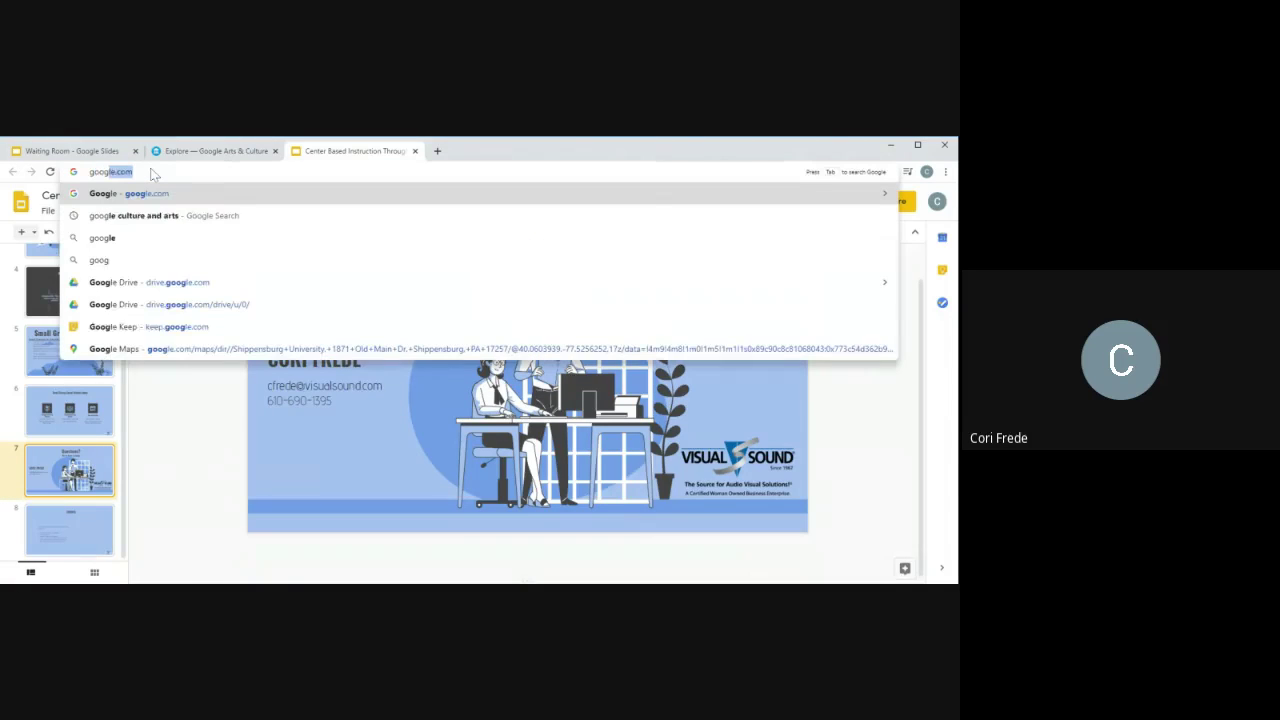
key("Return")
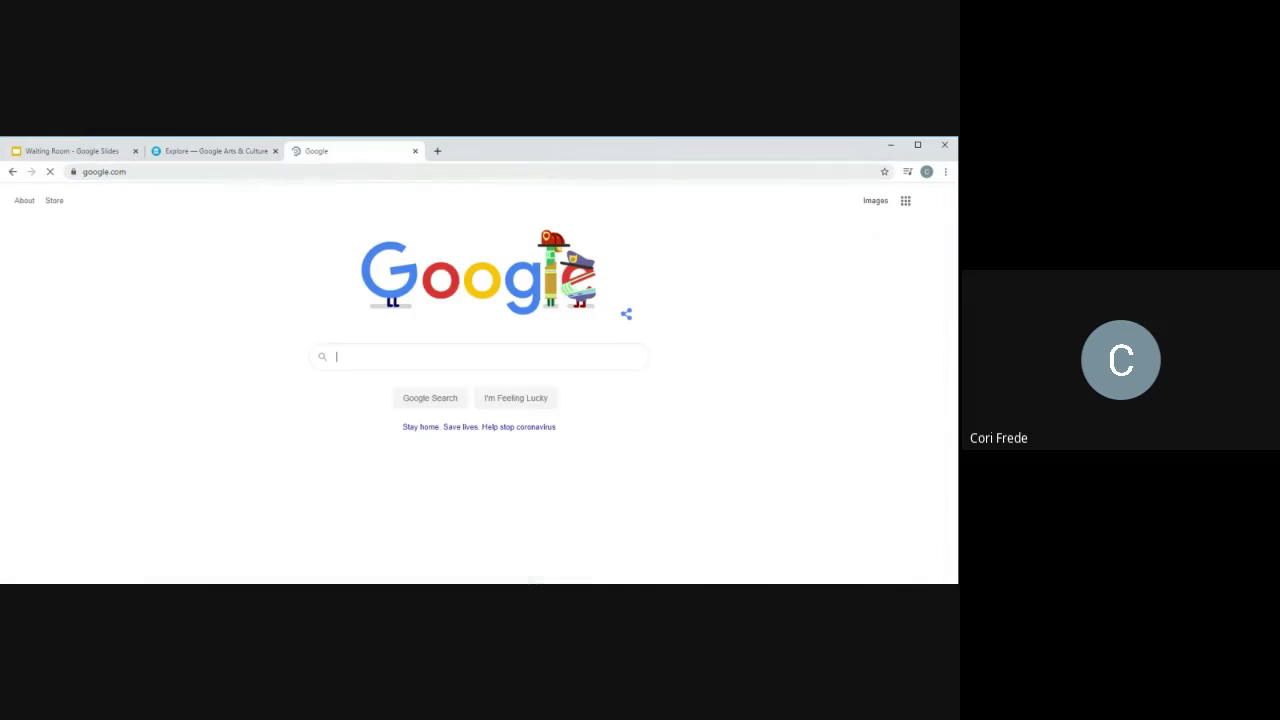
left_click(906, 202)
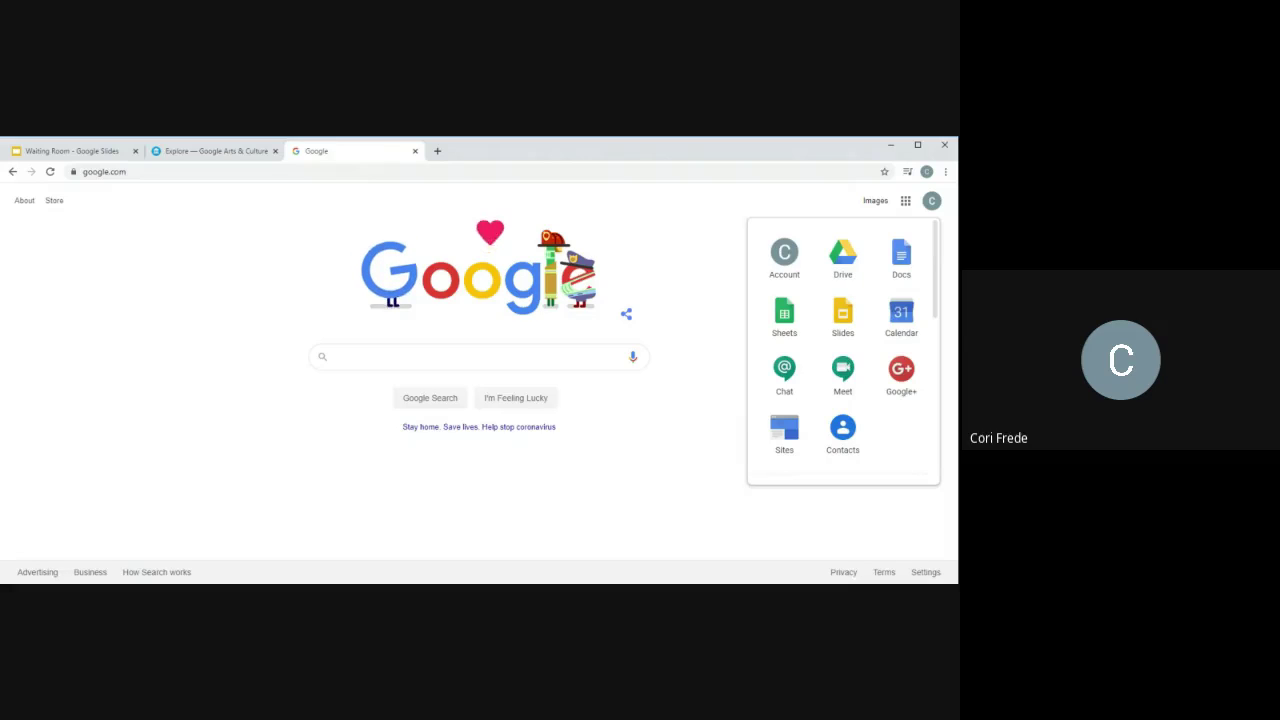
left_click(177, 155)
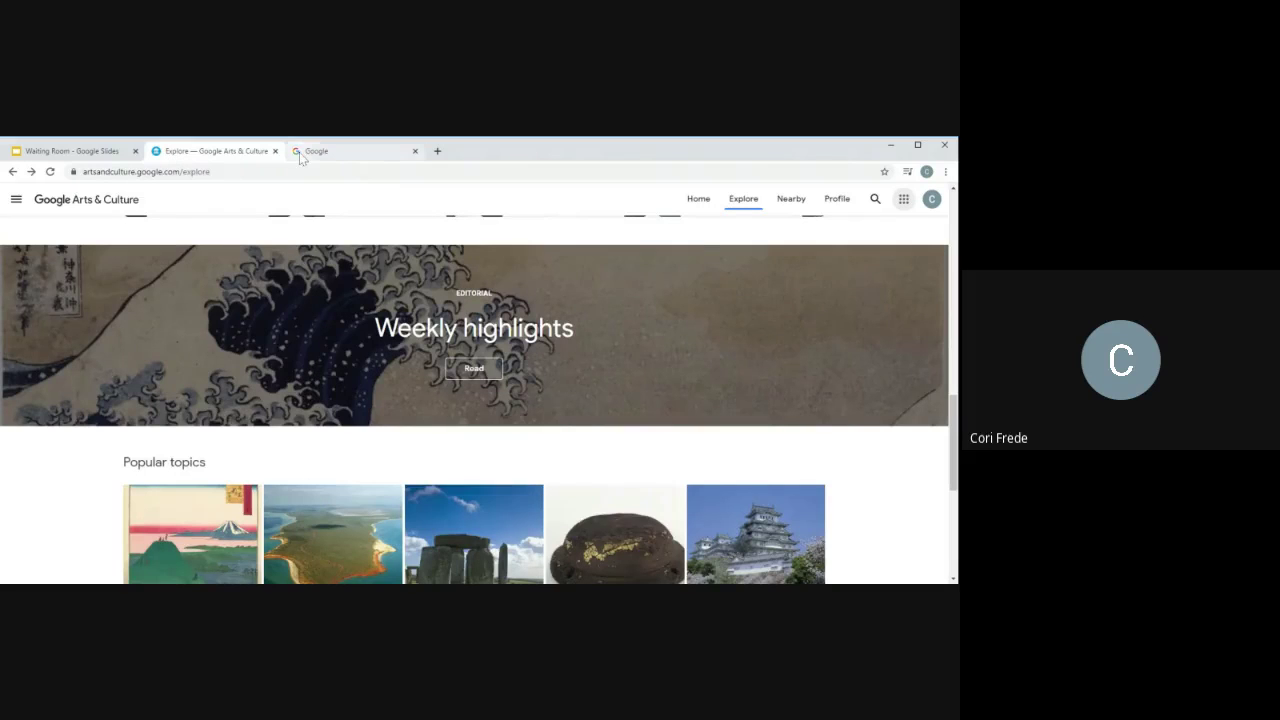
left_click(299, 152)
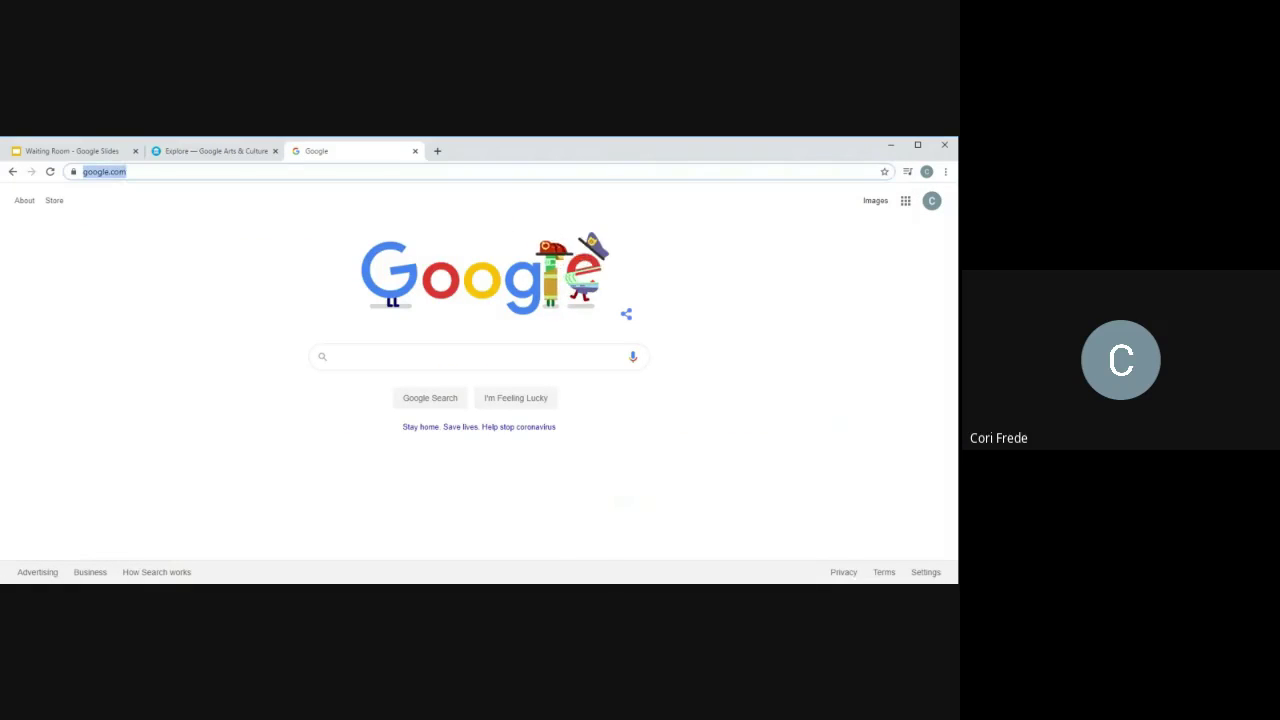
Go to mymaps.google.com and create a new blank map
type("mymap.google.")
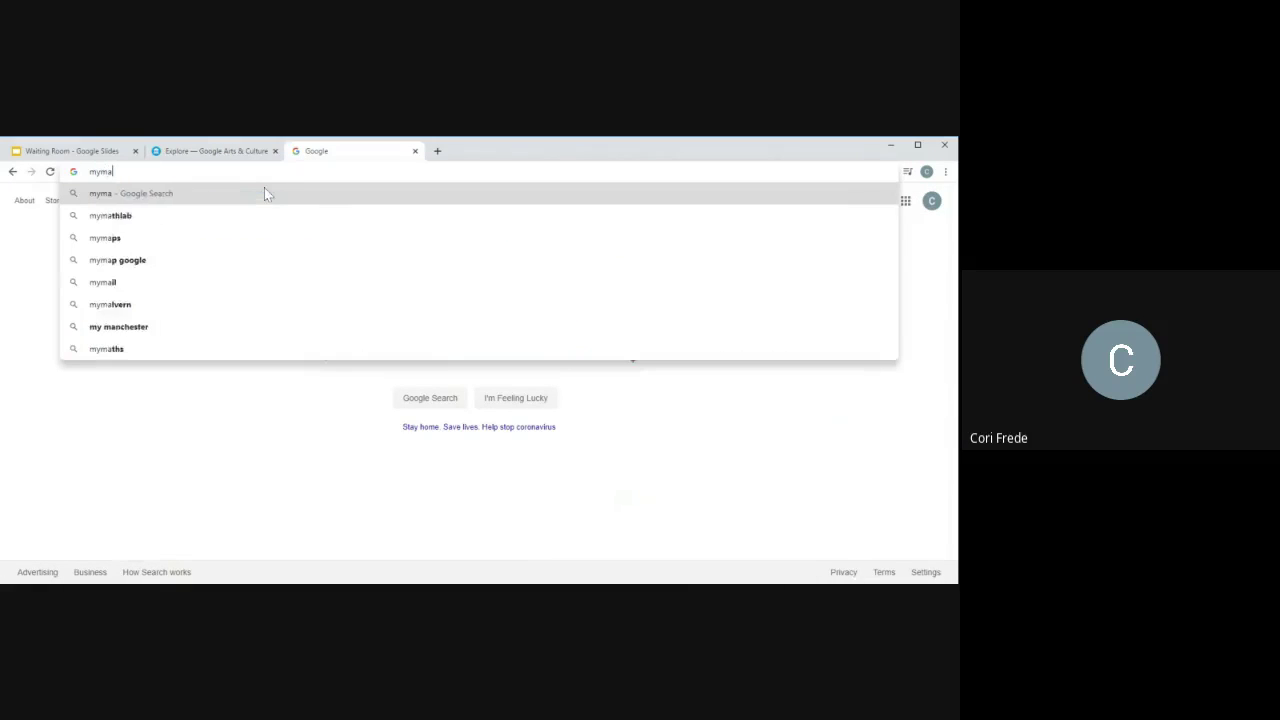
key("BackSpace")
key("BackSpace")
key("BackSpace")
key("BackSpace")
key("BackSpace")
key("BackSpace")
key("BackSpace")
key("BackSpace")
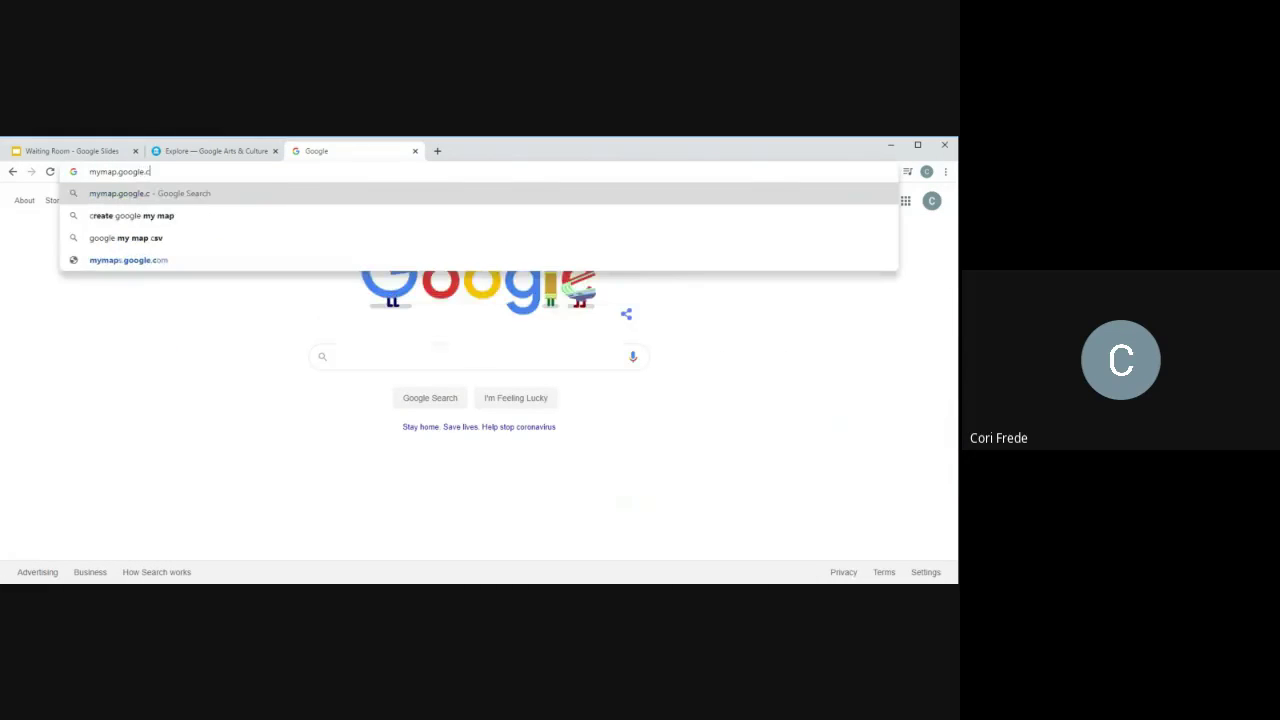
type("s.google.com")
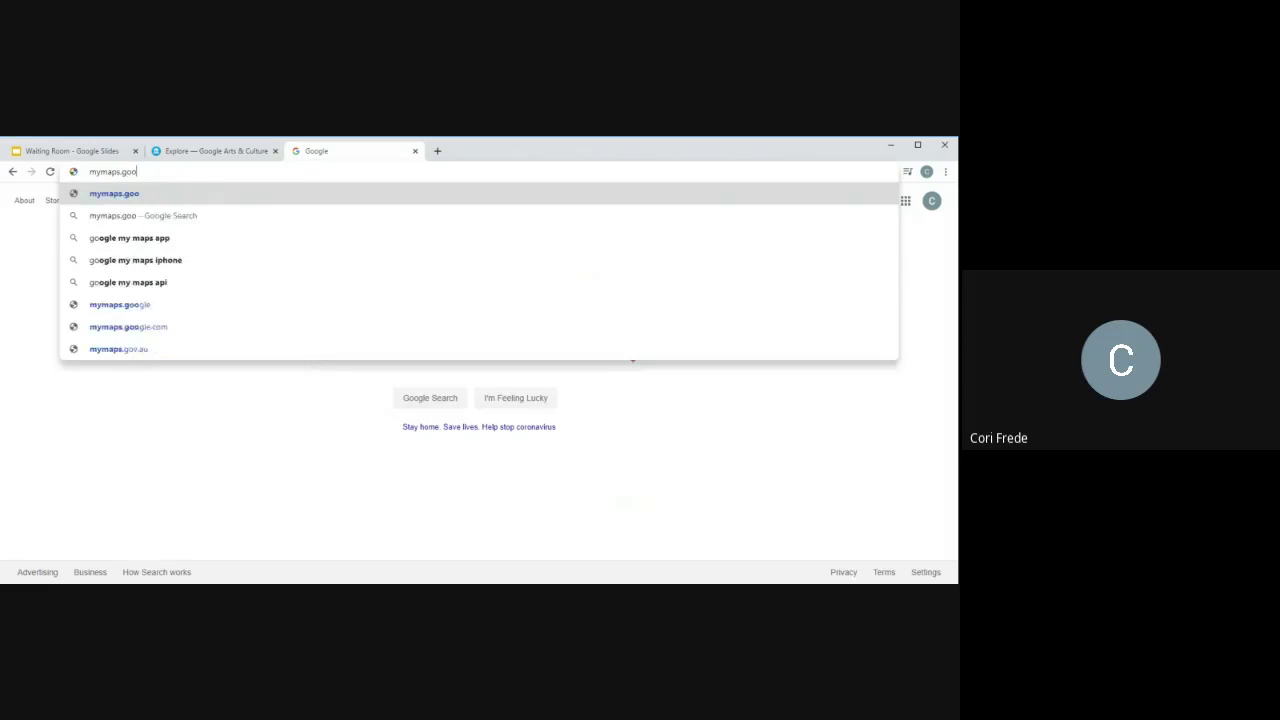
key("Return")
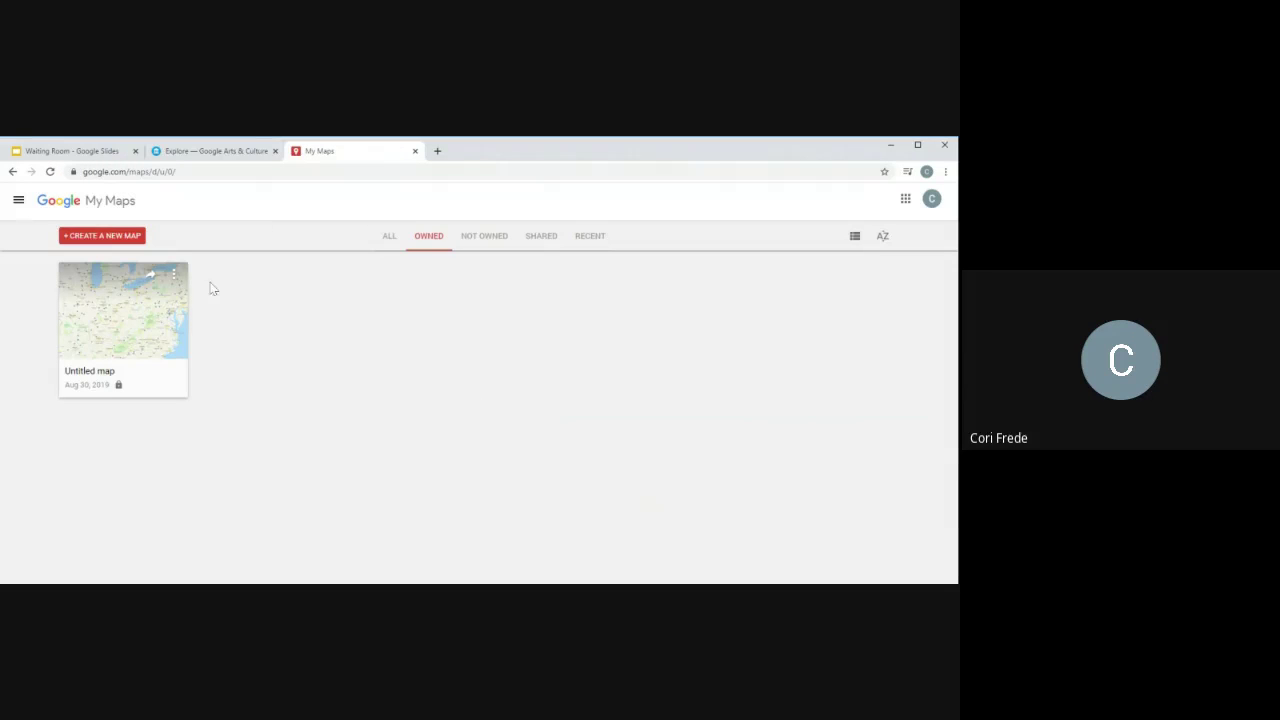
left_click(102, 240)
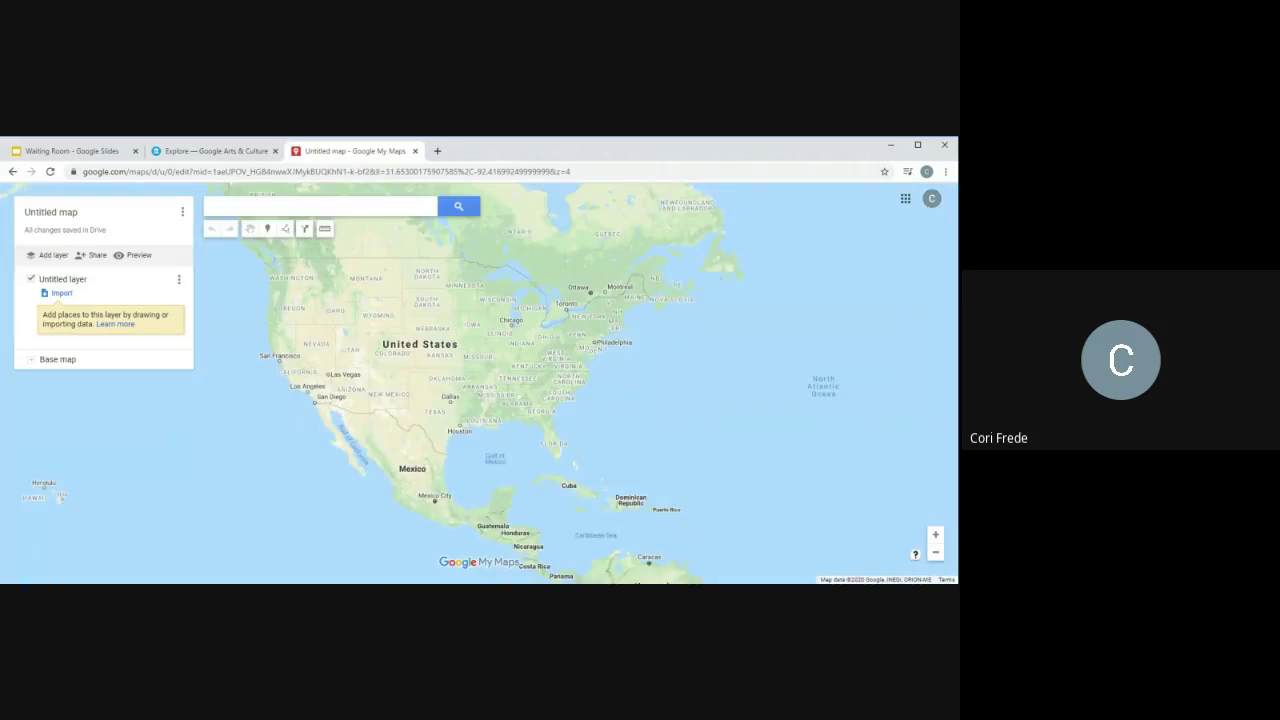
Search for Disneyland and add Disneyland Park to the map layer
type("disneyland")
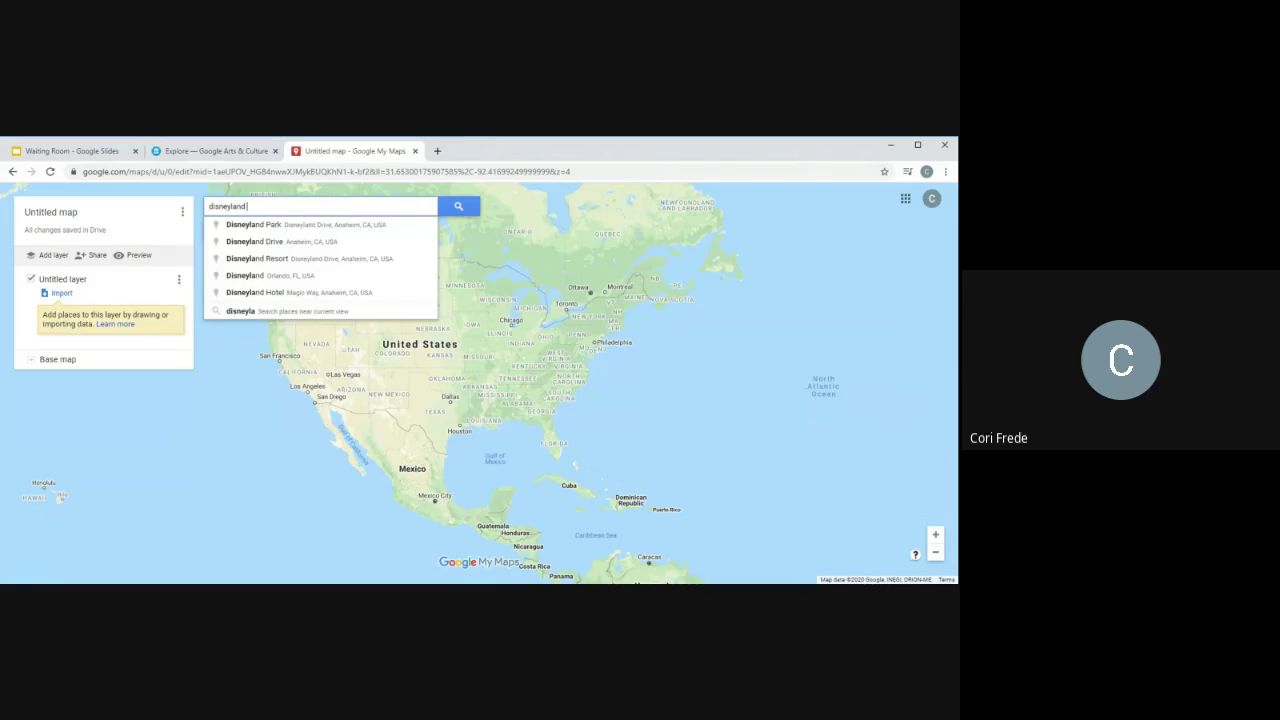
key("Return")
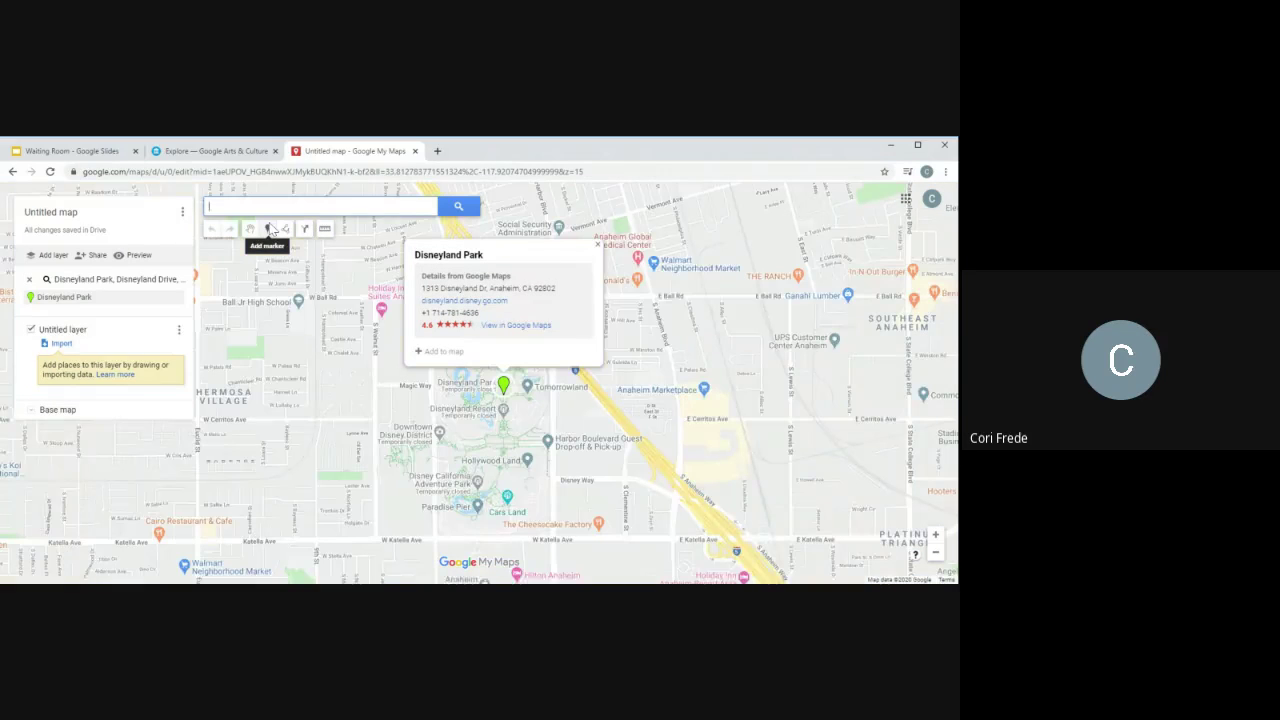
left_click(430, 352)
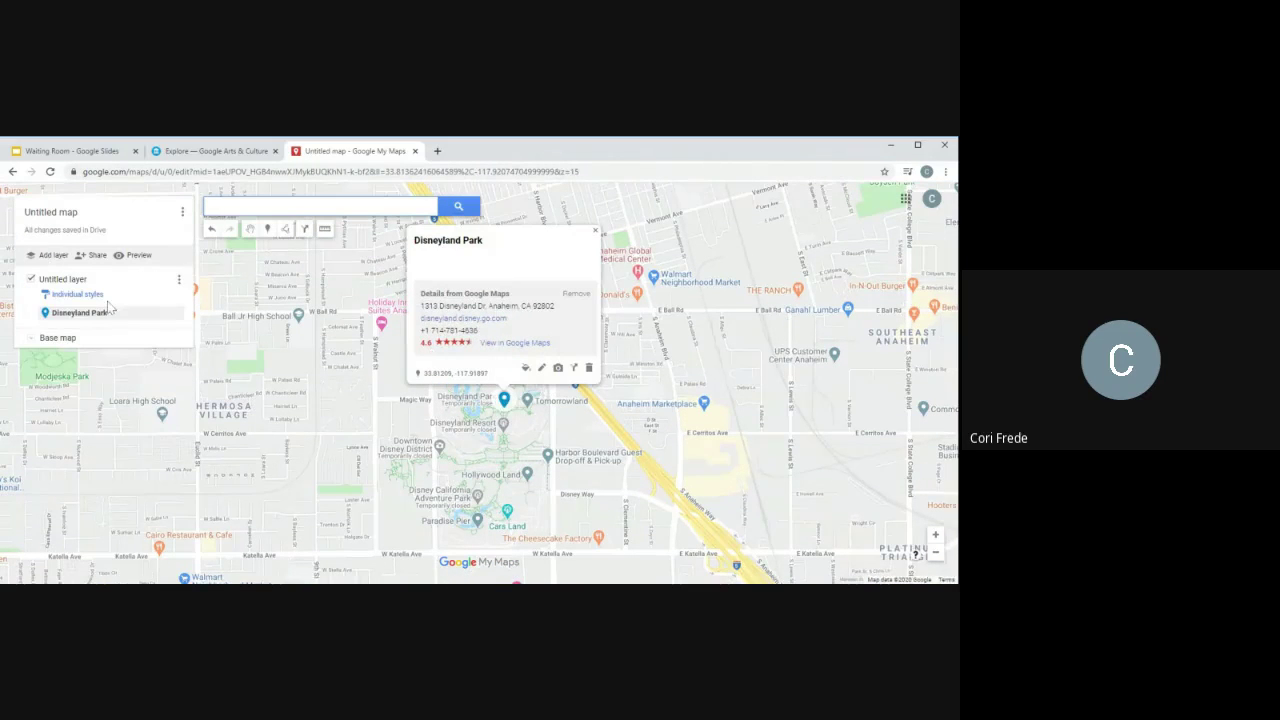
Title the pin 'First stop', described 'Disneyland was opened in the early 1900s', and save
left_click(542, 369)
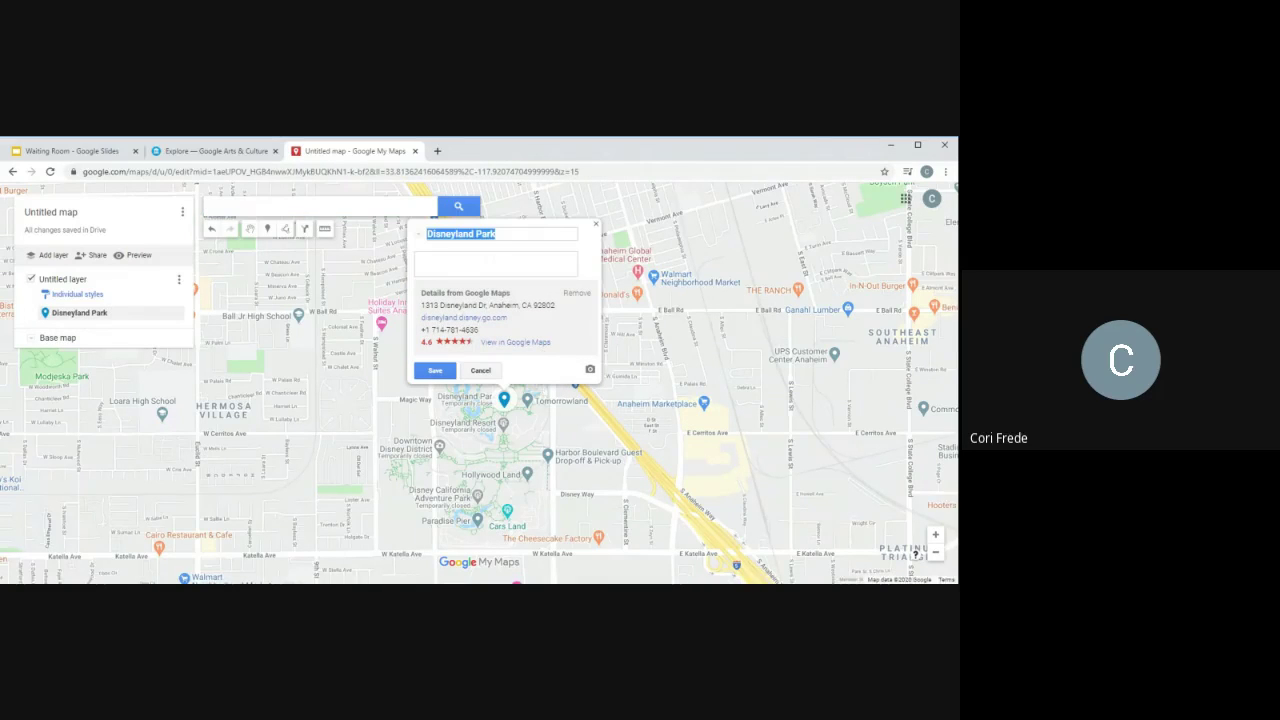
type("First stop")
type("Disney")
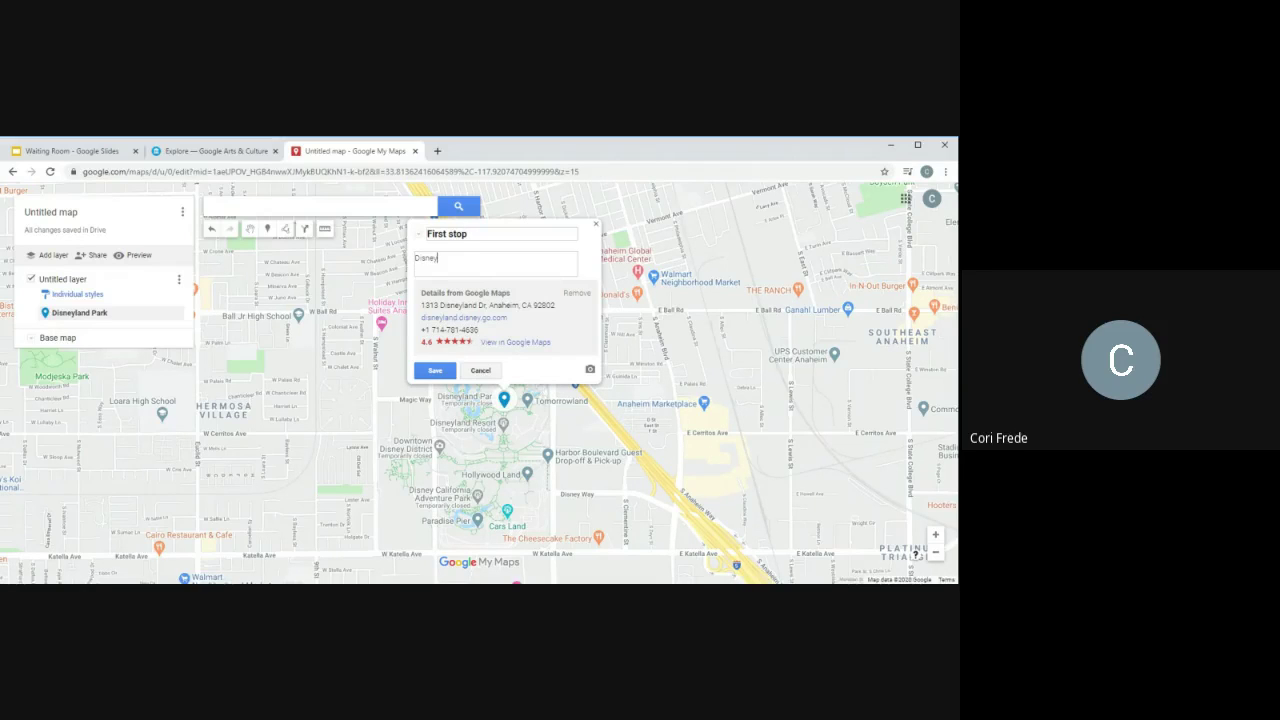
type("land was opened in")
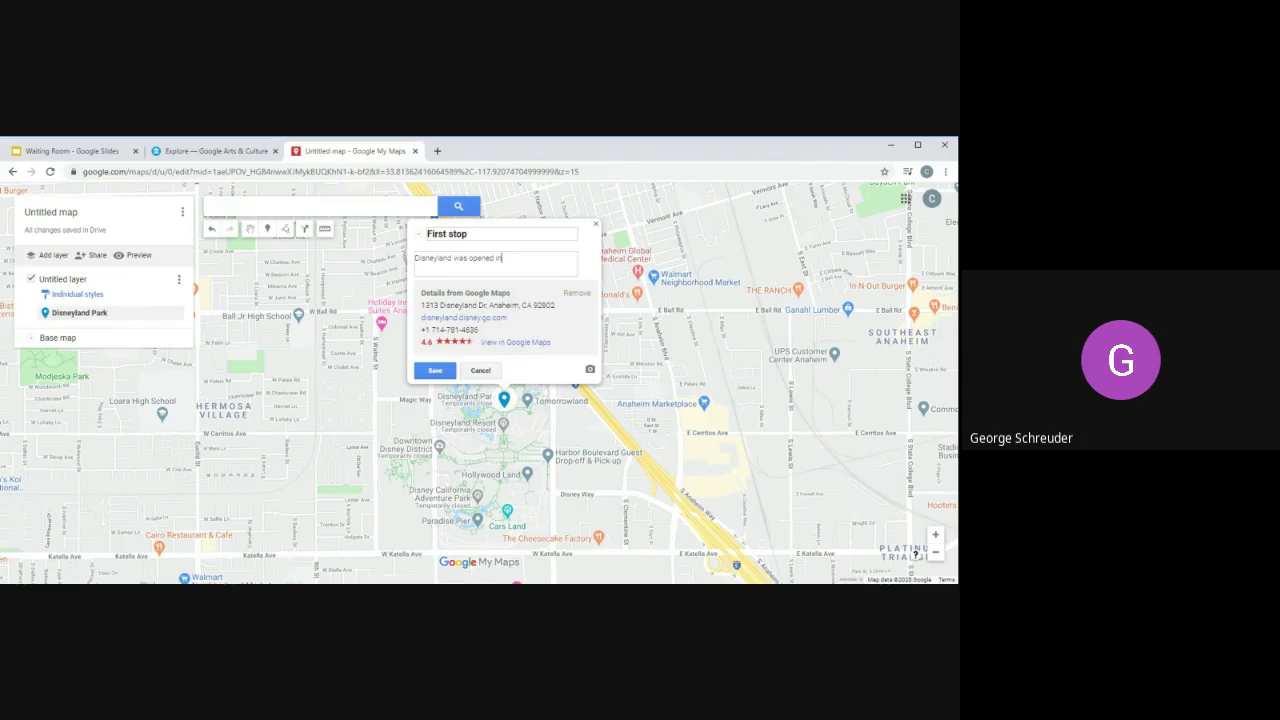
type(" the early 1900s.")
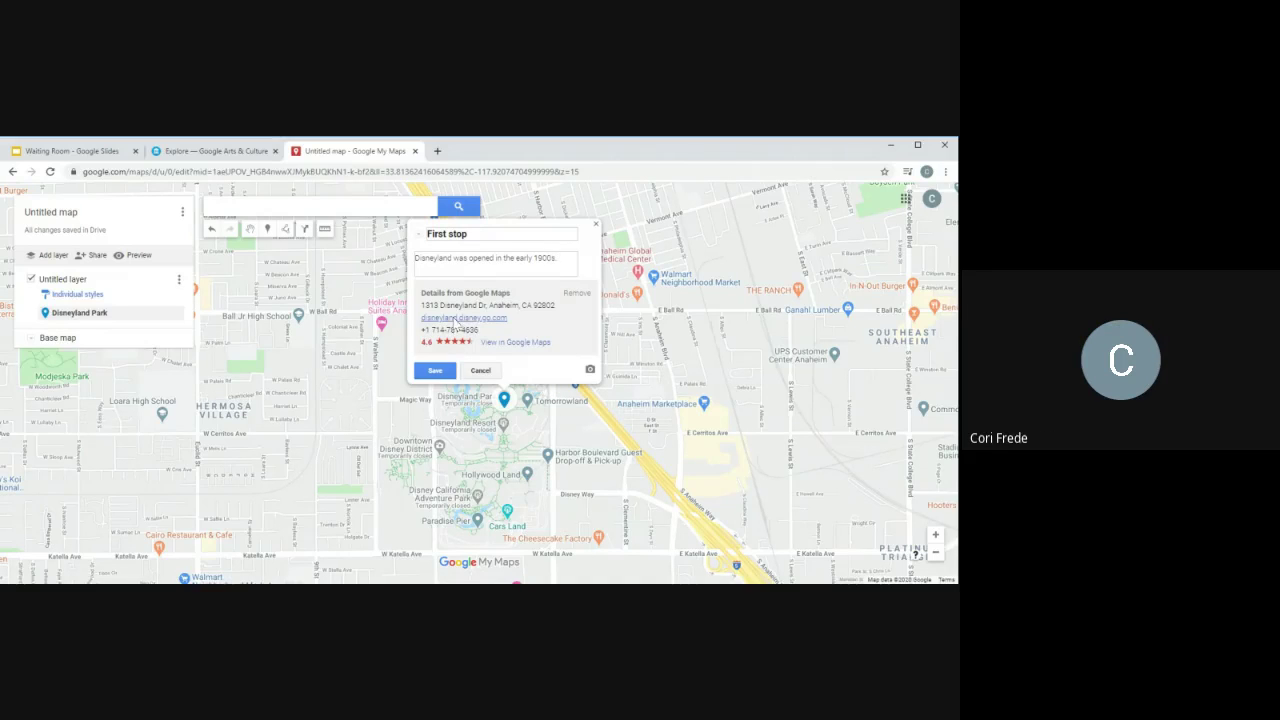
left_click(441, 374)
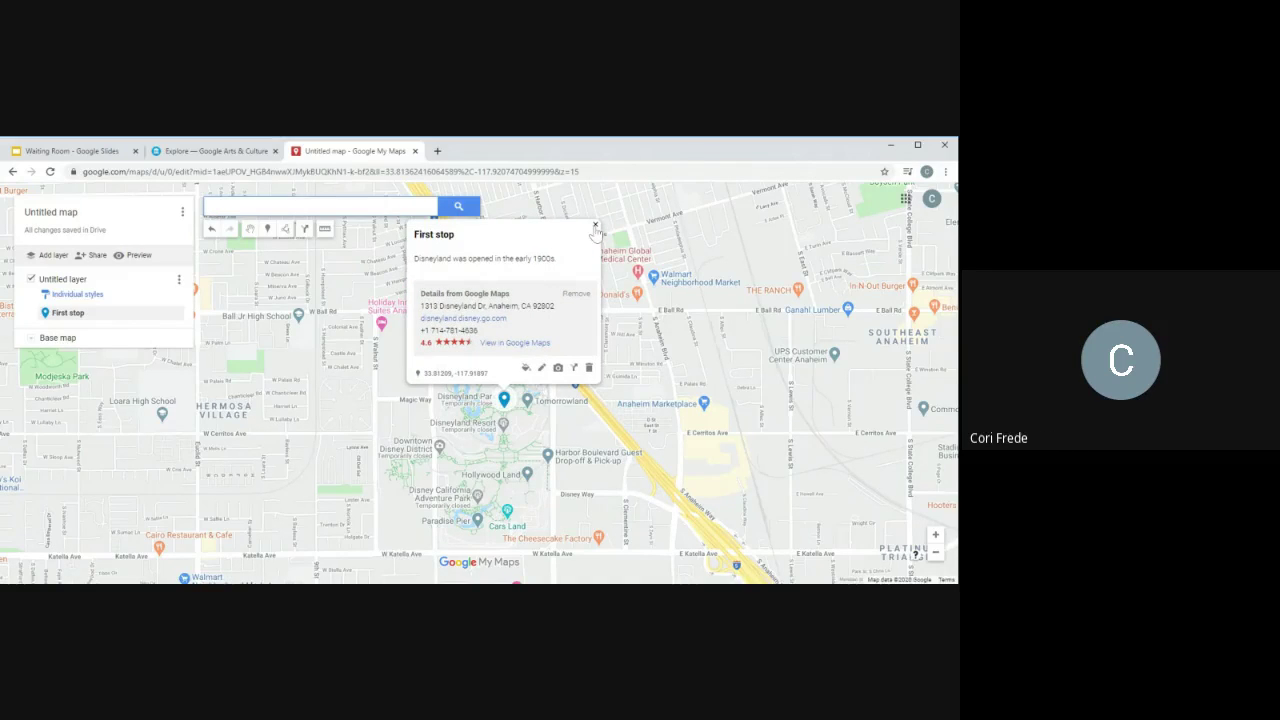
Load Google Drive in the Arts & Culture tab, check My Drive, then return to the map
left_click(207, 151)
left_click(187, 172)
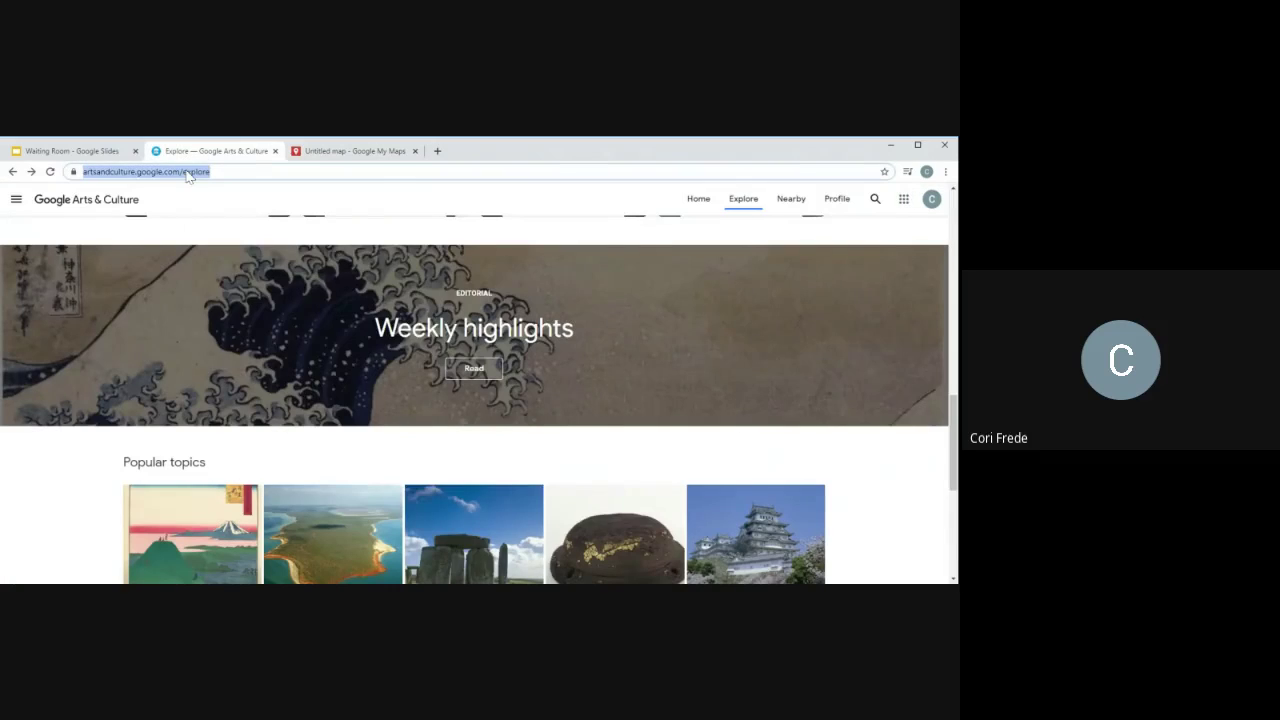
type("drive")
key("Return")
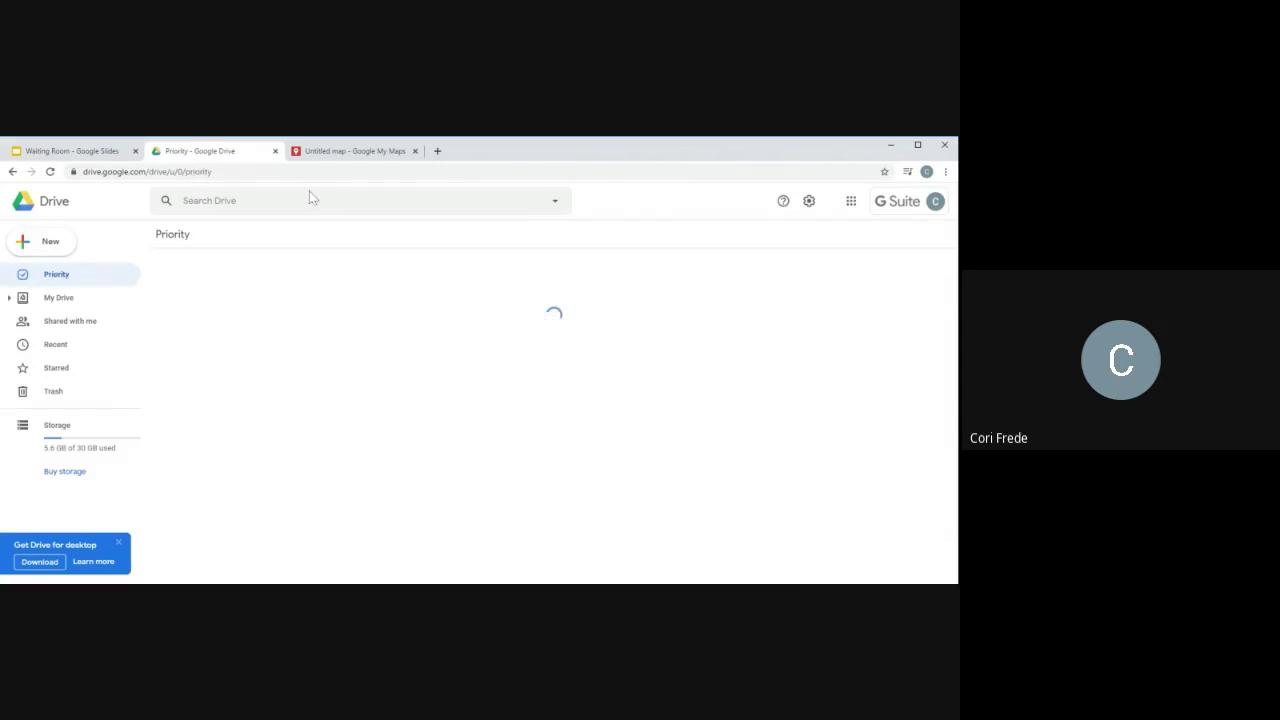
left_click(55, 299)
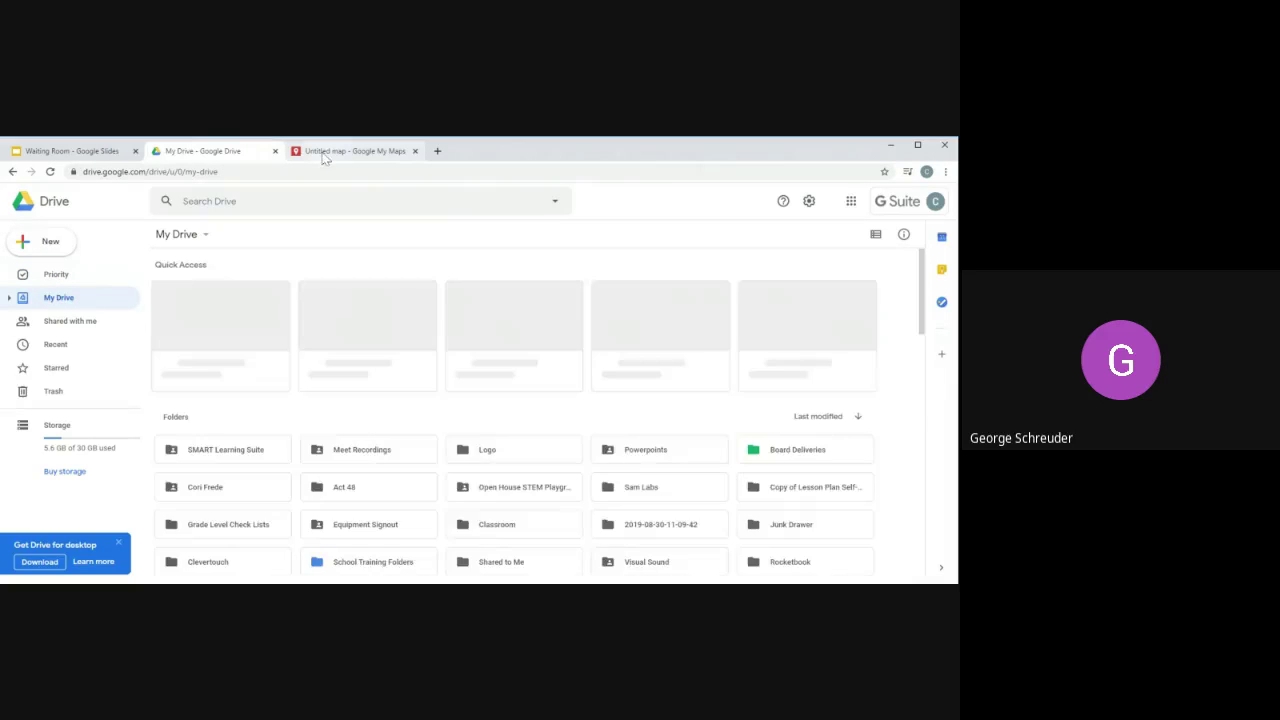
scroll(548, 445, "down", 10)
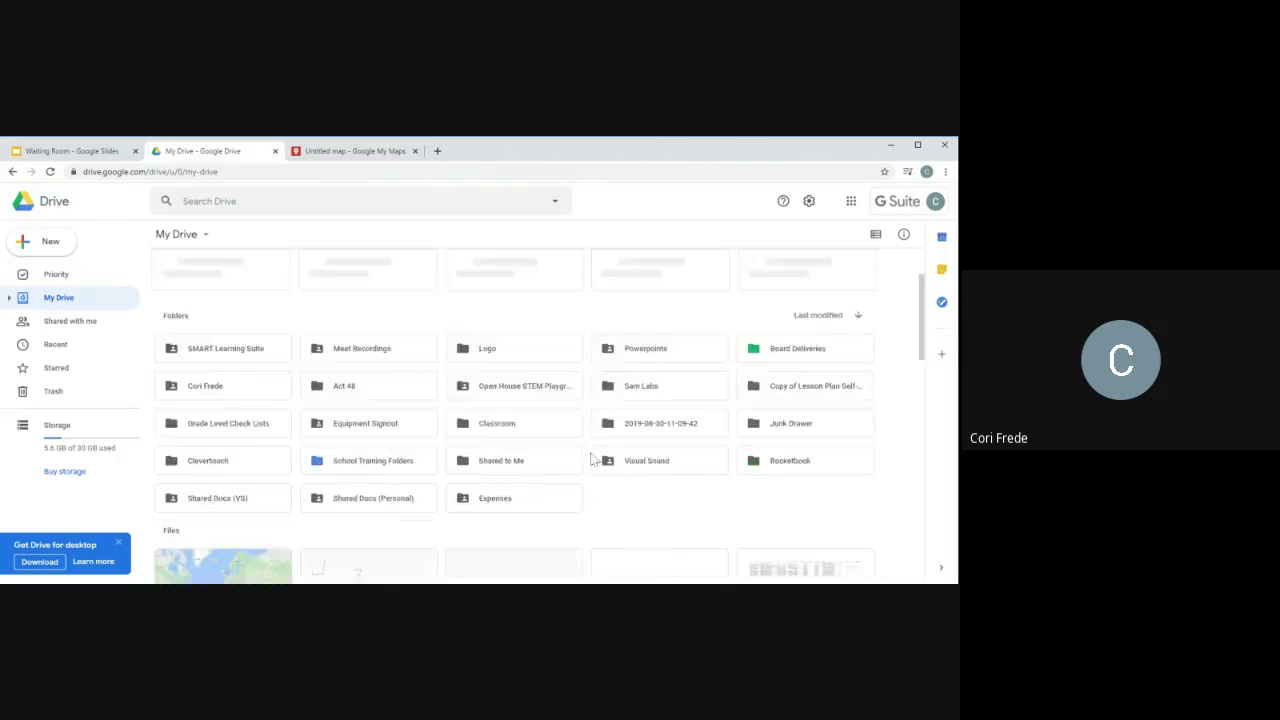
scroll(262, 330, "up", 2)
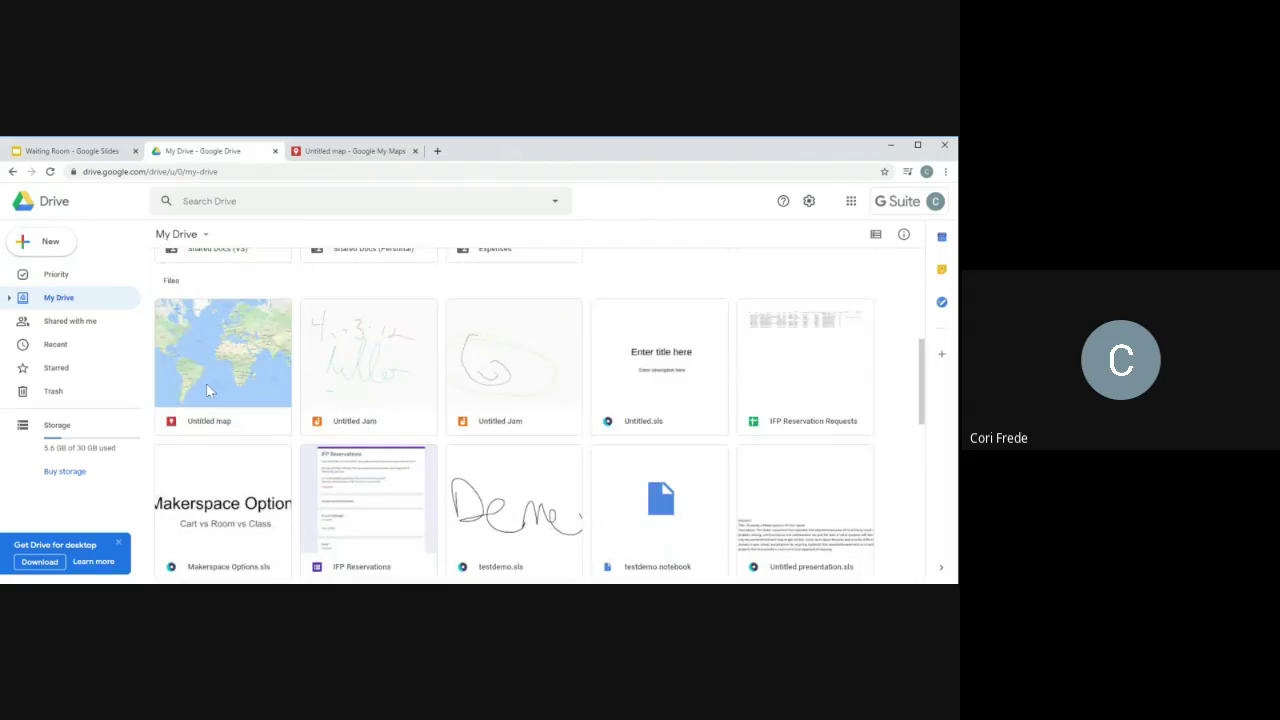
scroll(213, 427, "up", 3)
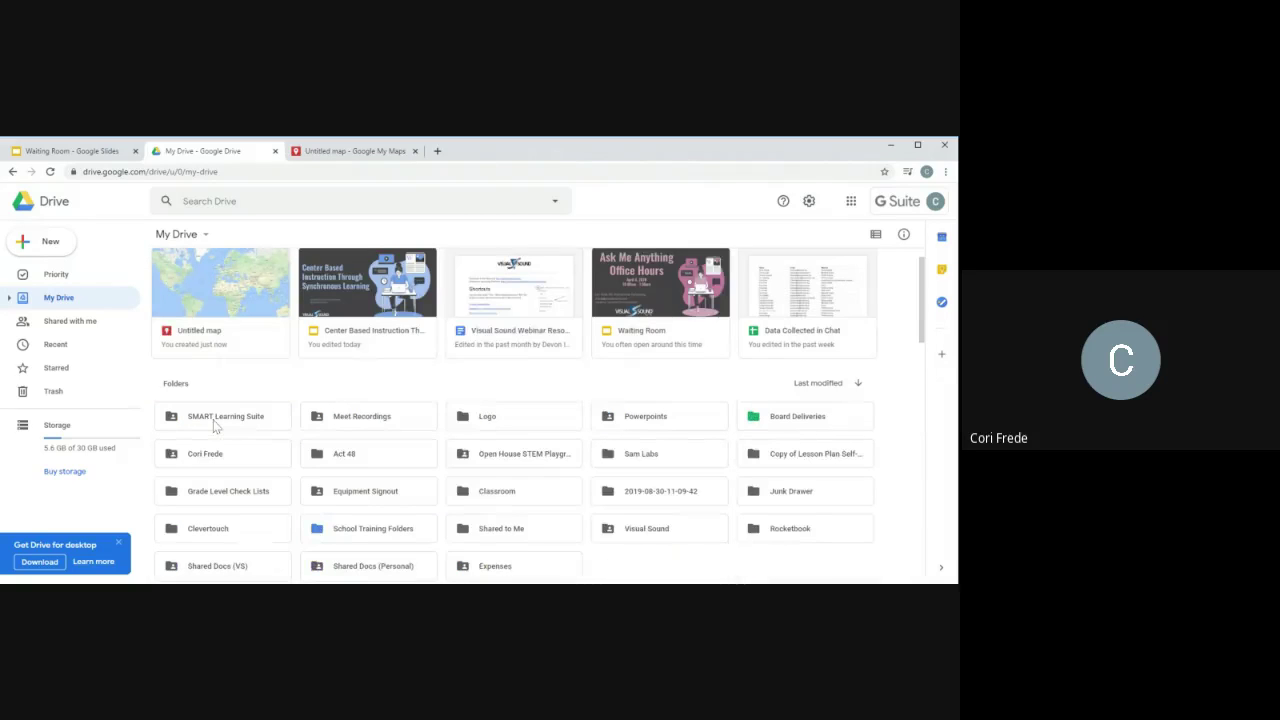
left_click(333, 151)
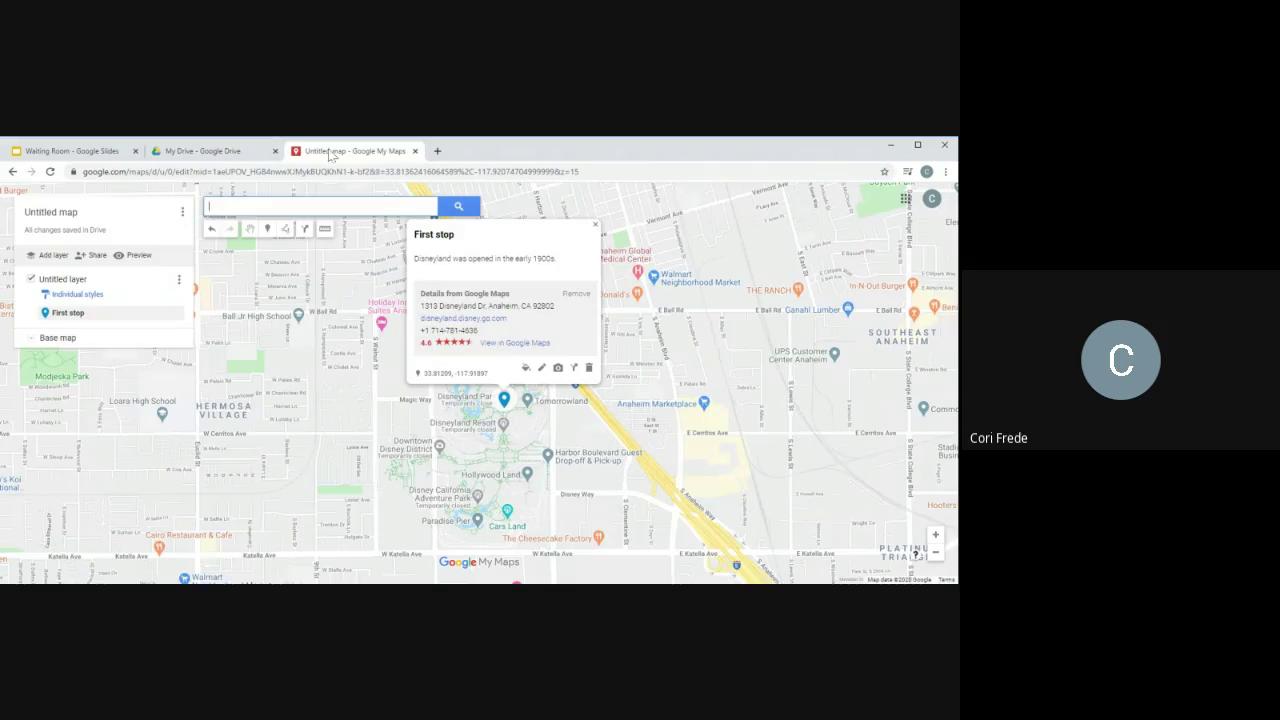
Rename the map to 'Webinar Demo'
left_click(60, 214)
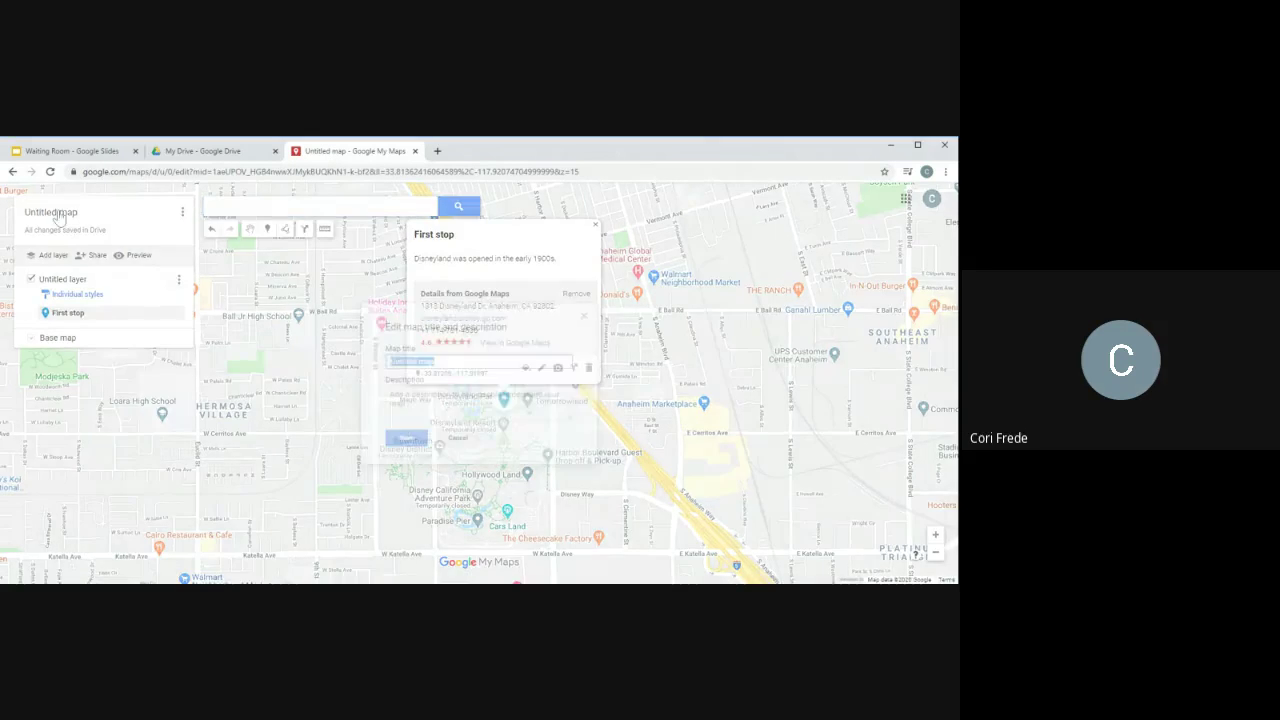
type("Webin")
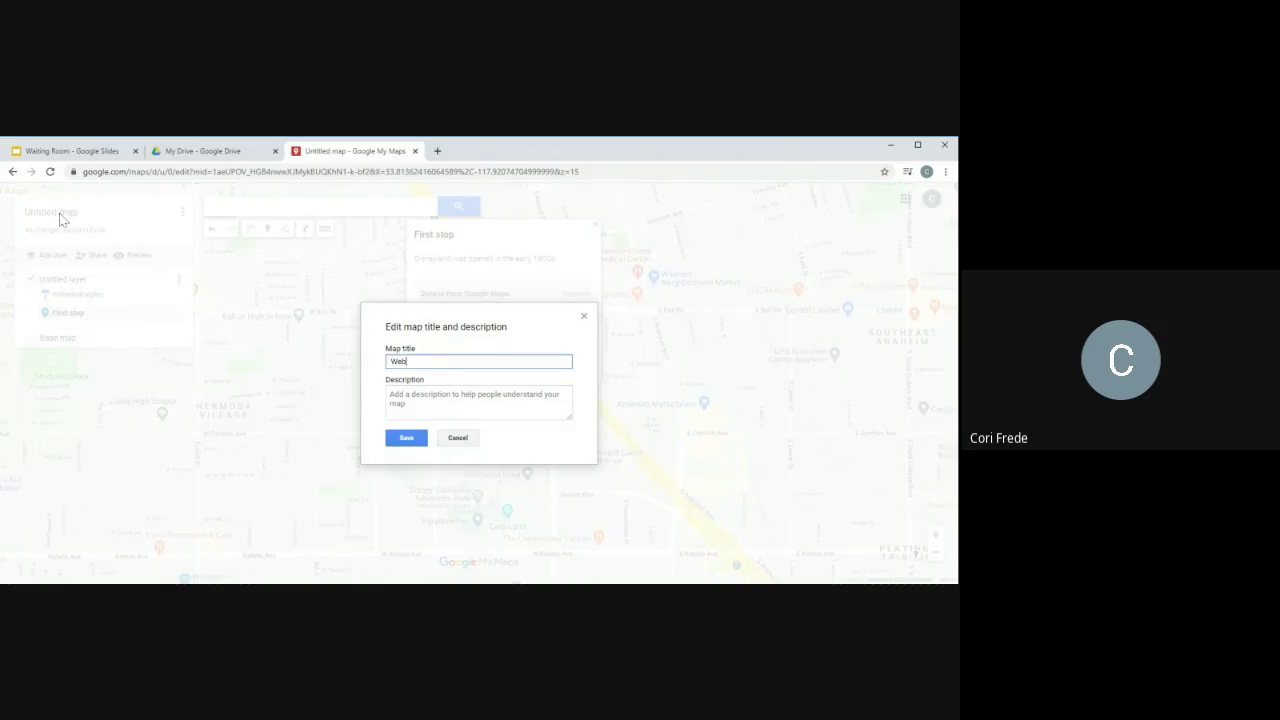
type("ar Demo")
left_click(405, 444)
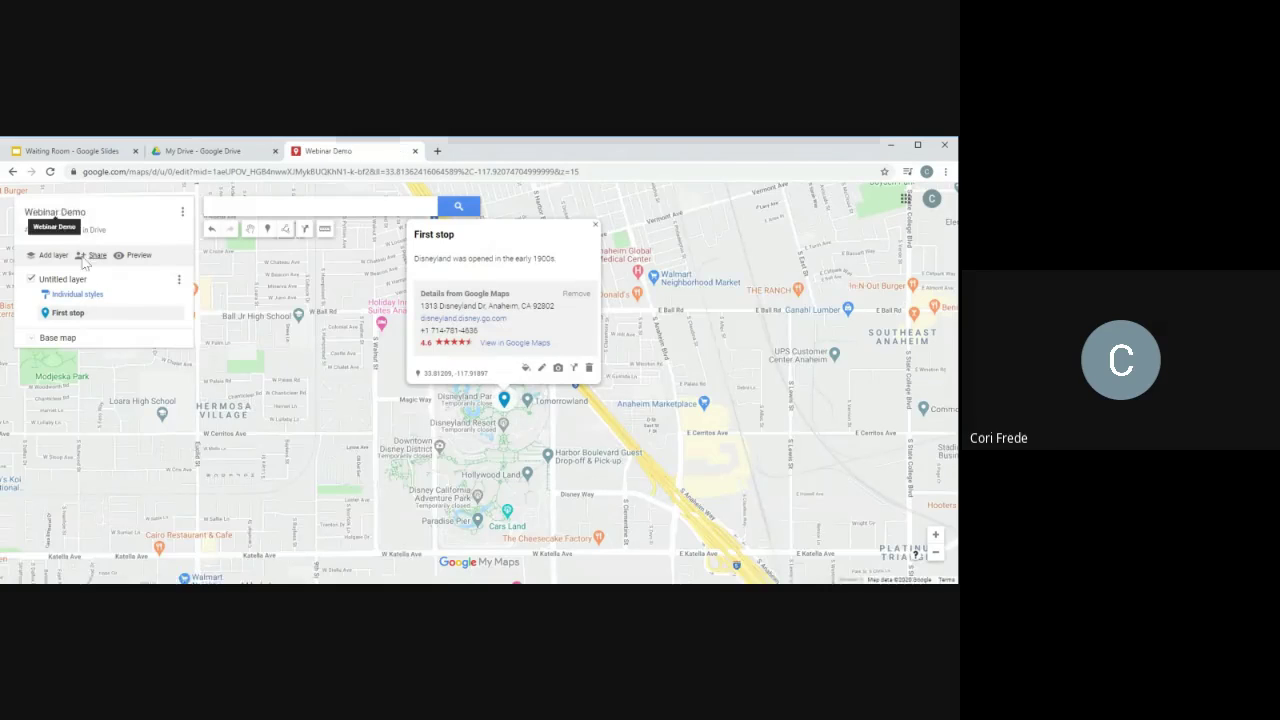
Share the map so anyone in the organization with the link can edit
left_click(96, 258)
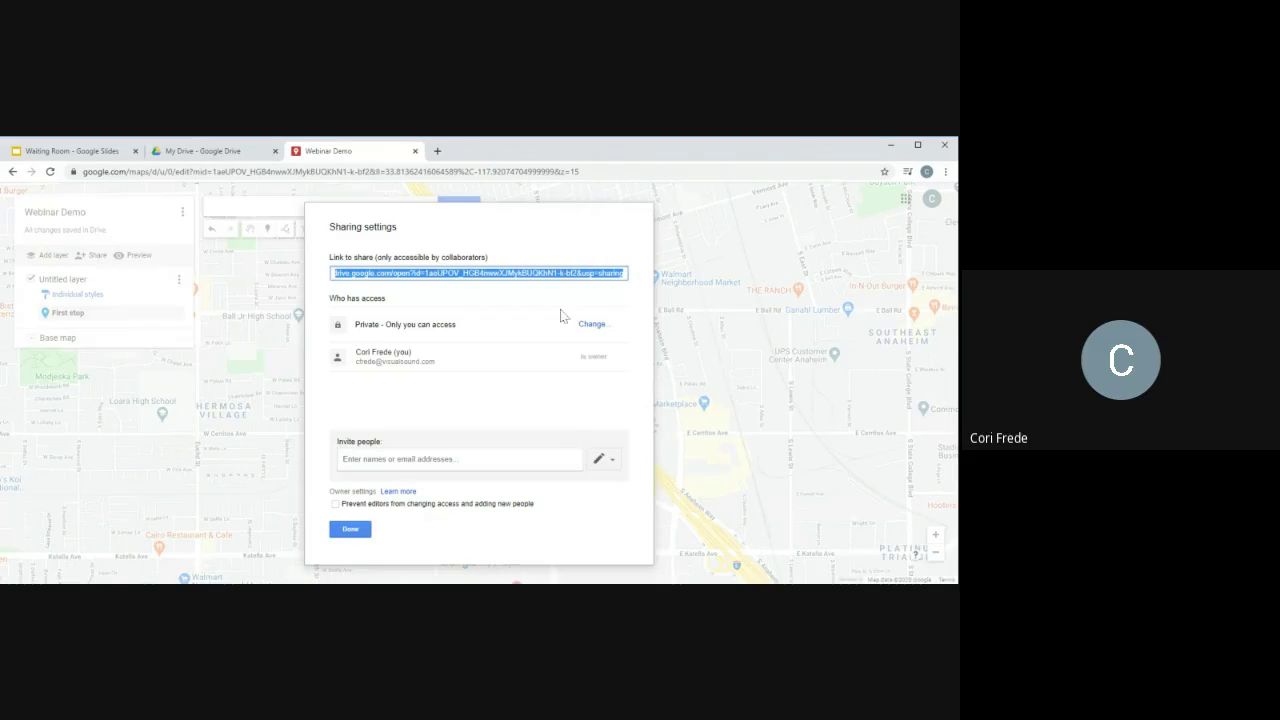
left_click(592, 326)
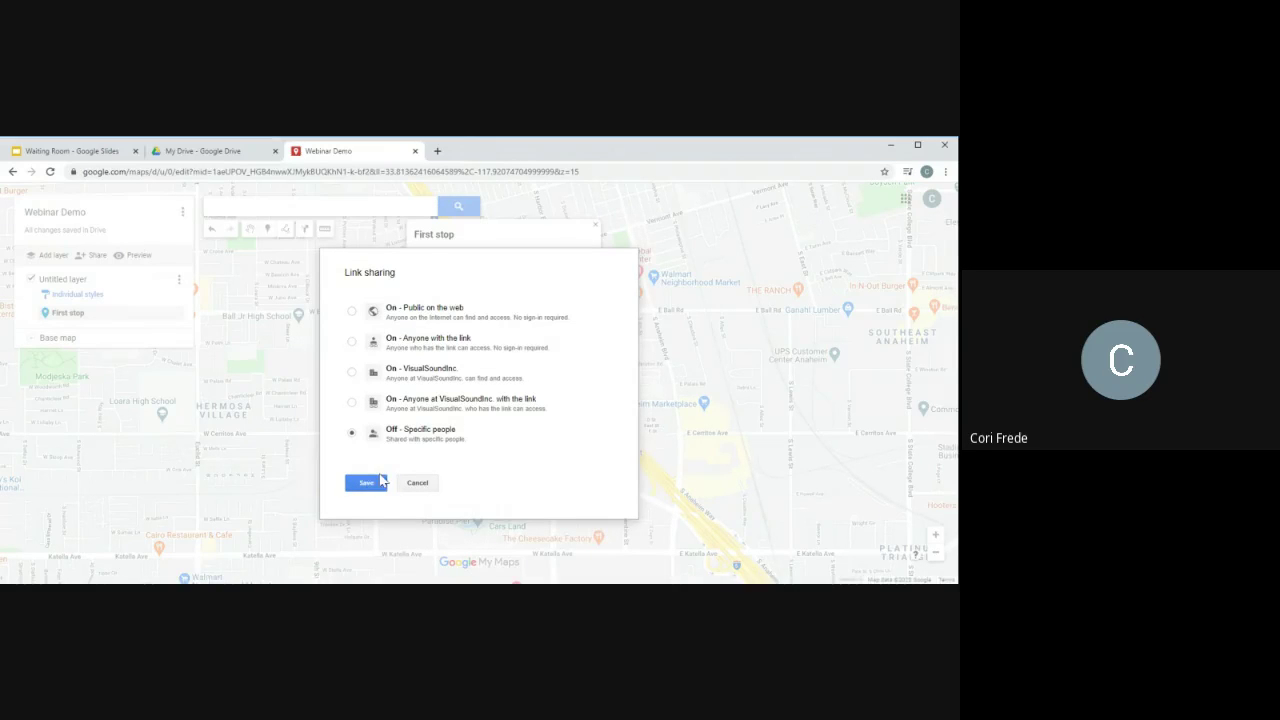
left_click(351, 402)
left_click(508, 471)
left_click(517, 491)
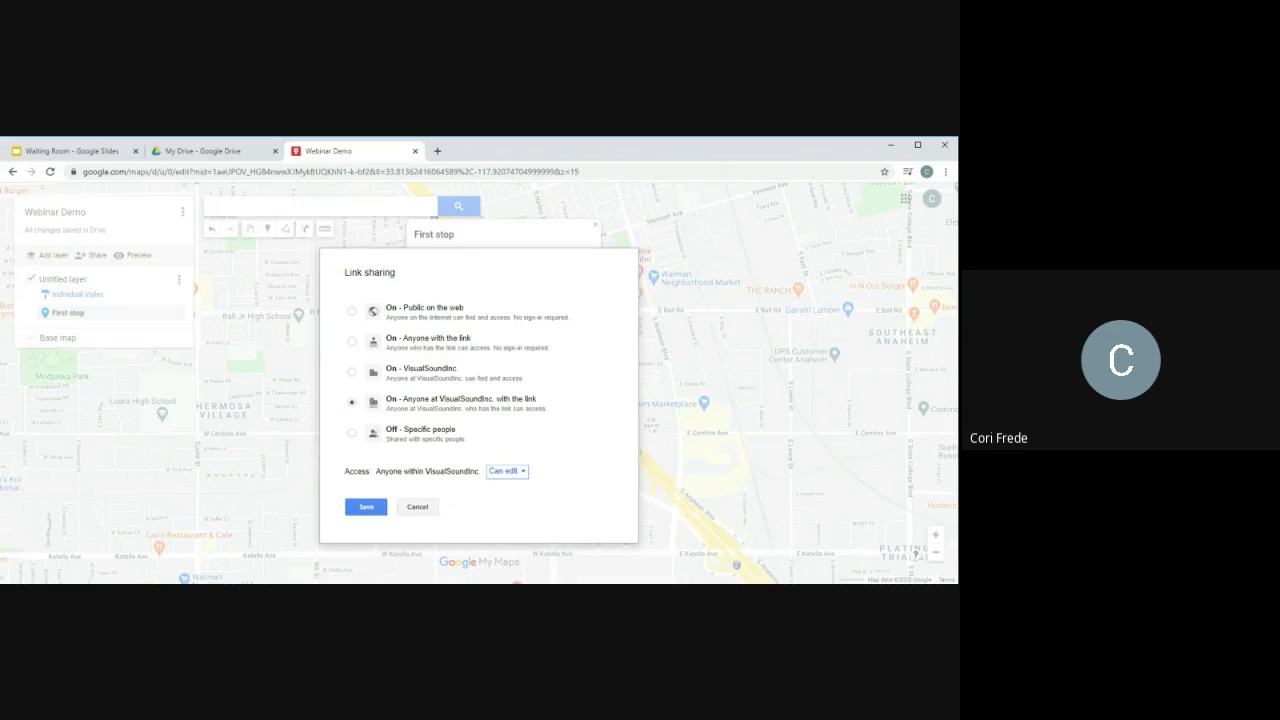
left_click(417, 508)
left_click(350, 529)
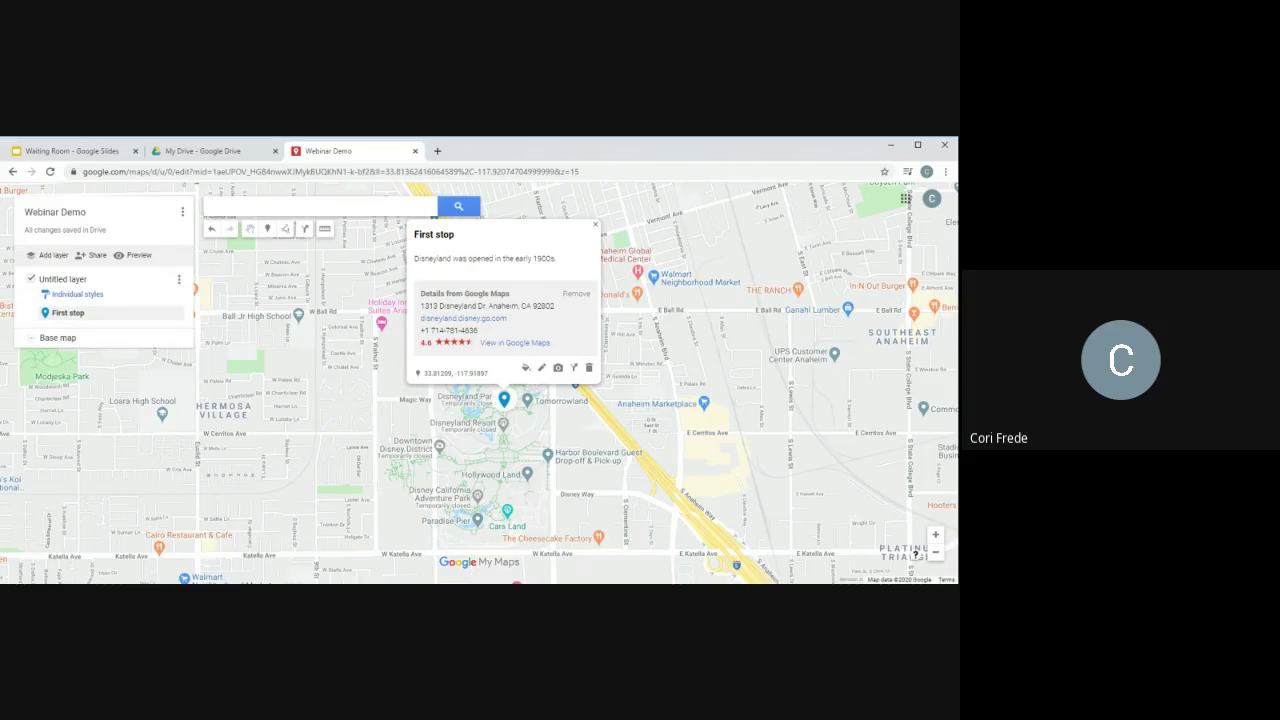
Dismiss the First stop popup and close the Webinar Demo map tab
left_click(595, 226)
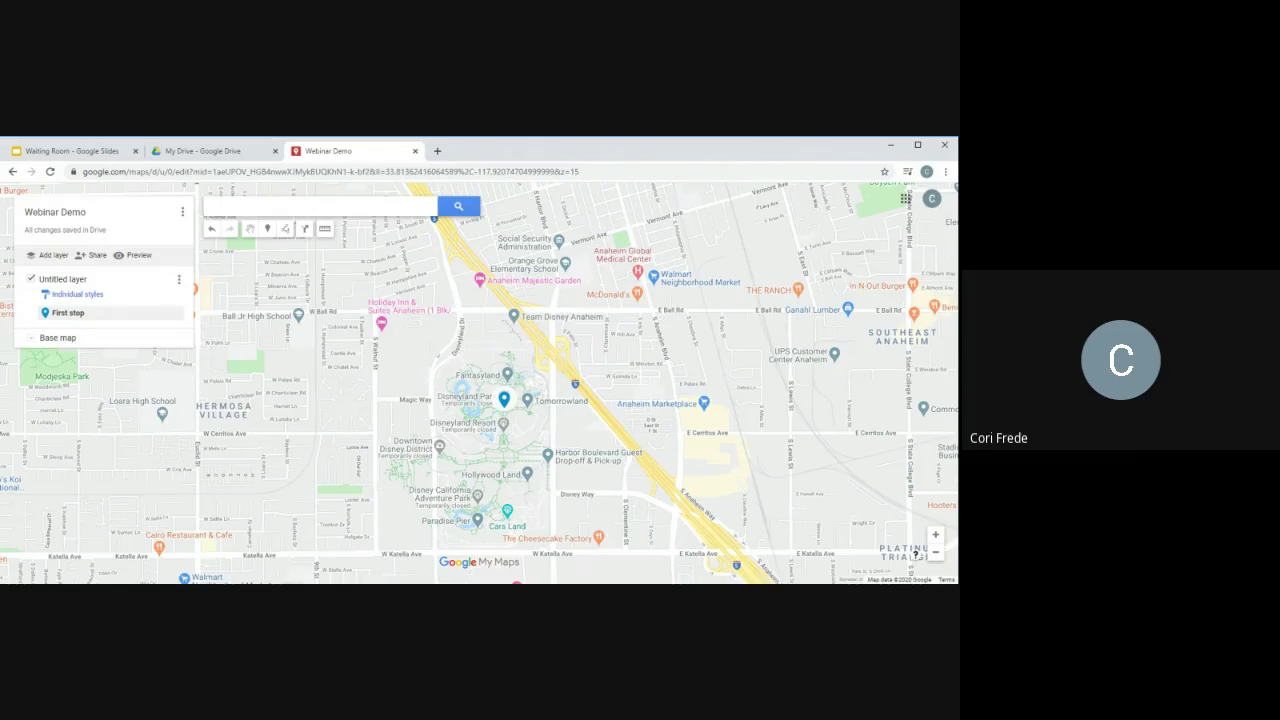
left_click(415, 151)
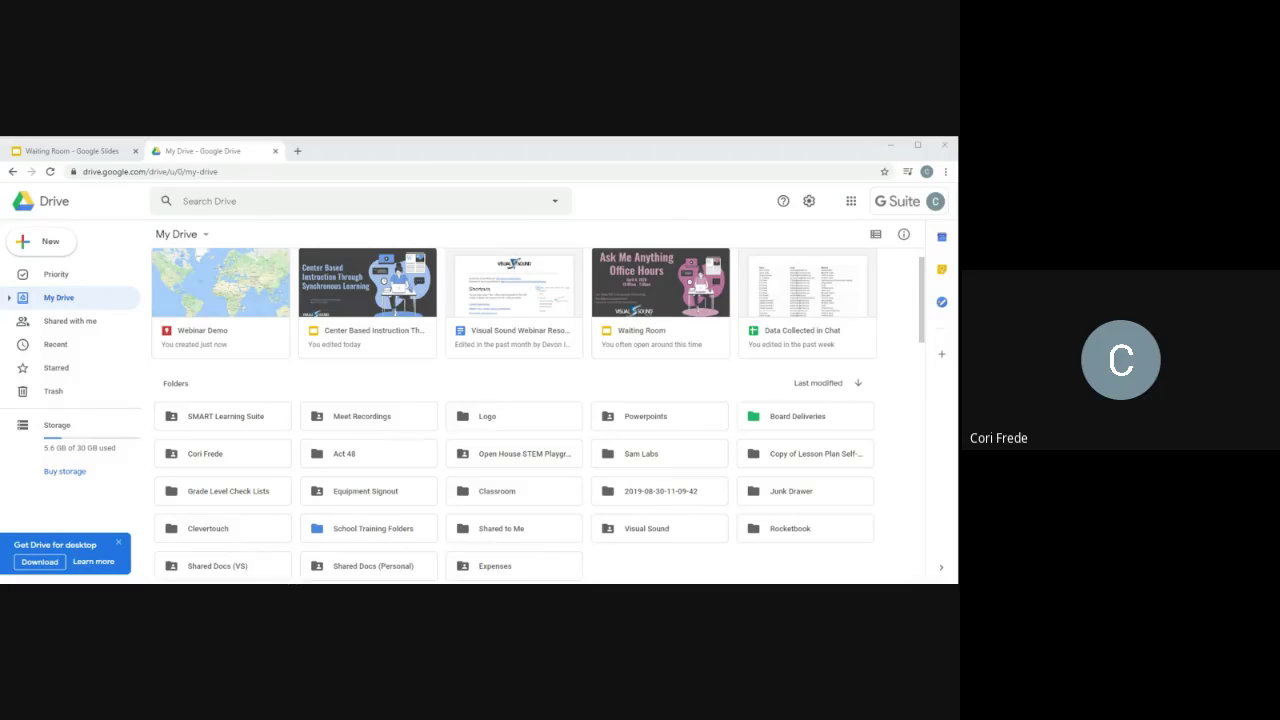
From My Drive, open the Center Based Instruction Through Synchronous Learning presentation
left_click(310, 152)
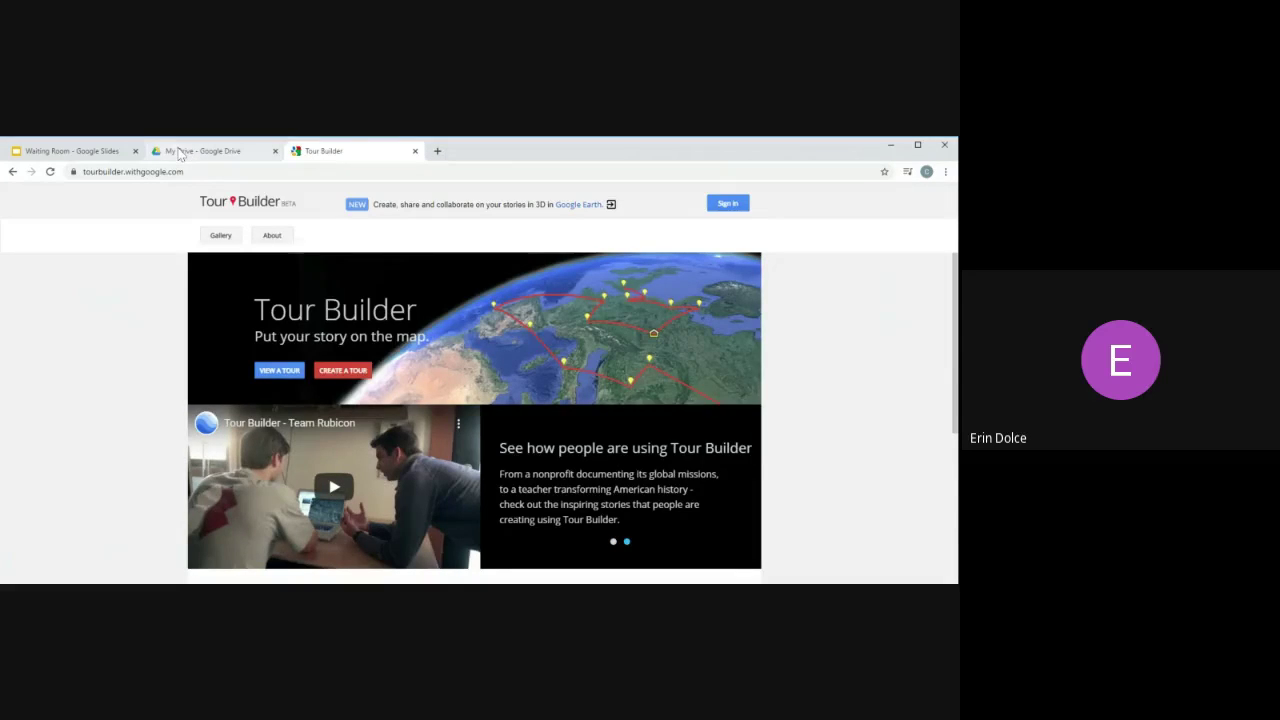
left_click(178, 150)
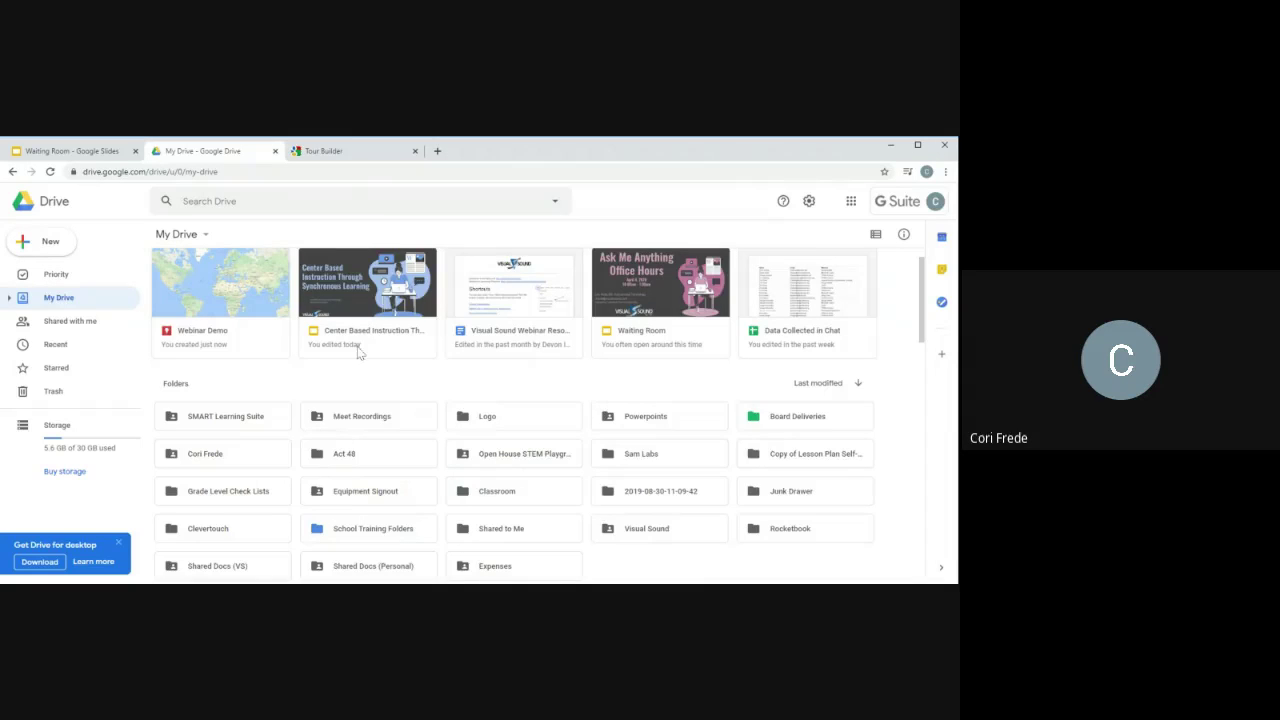
double_click(346, 292)
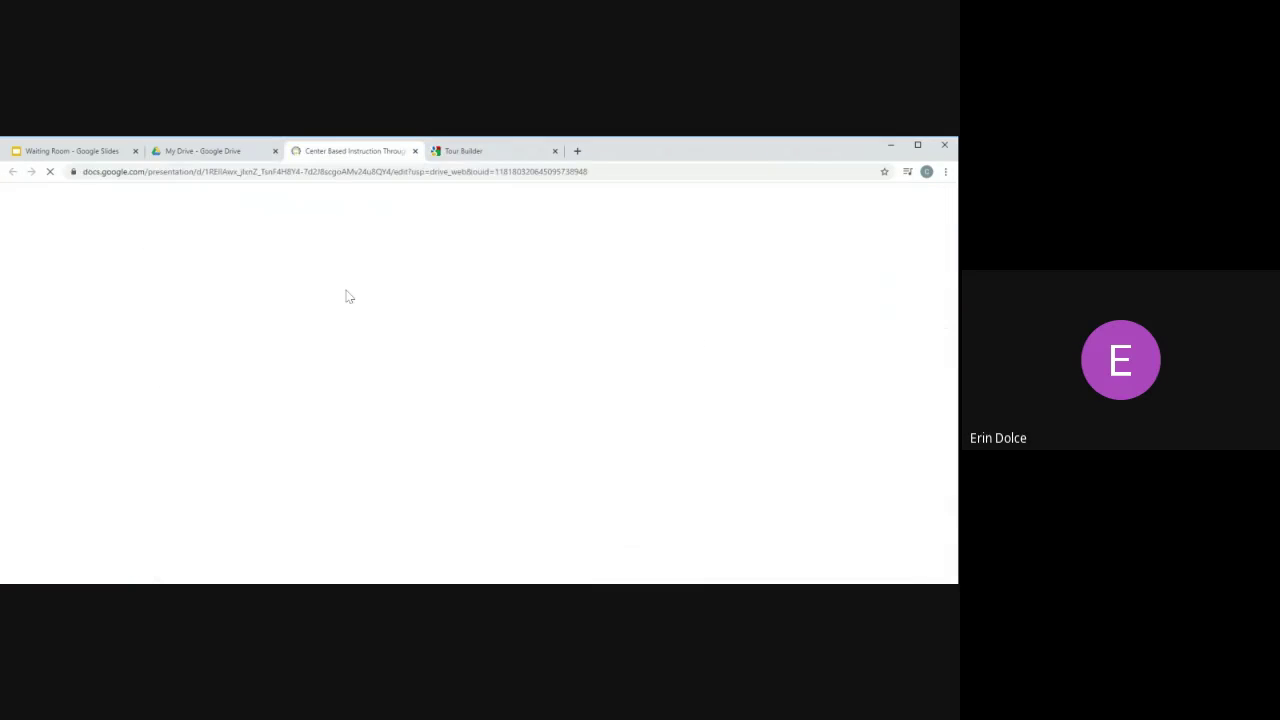